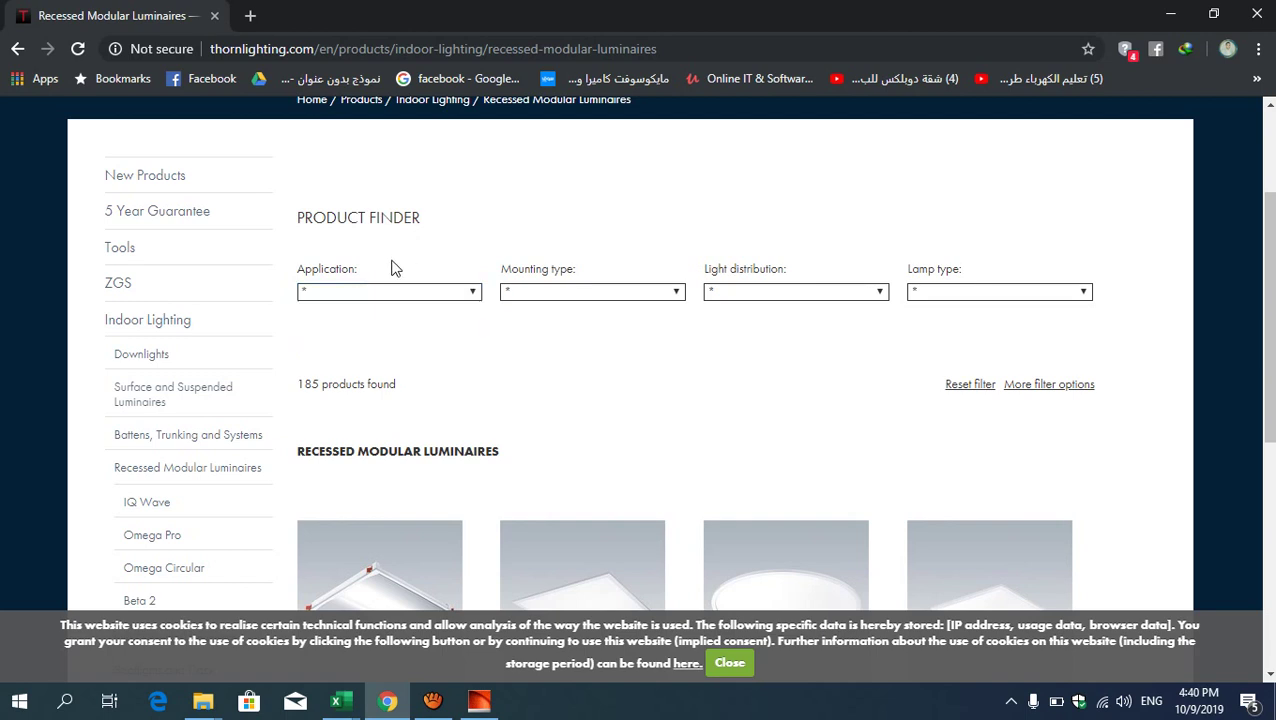
# Check the available filter options for mounting type, light distribution and lamp type in the product finder.
pyautogui.click(540, 293)
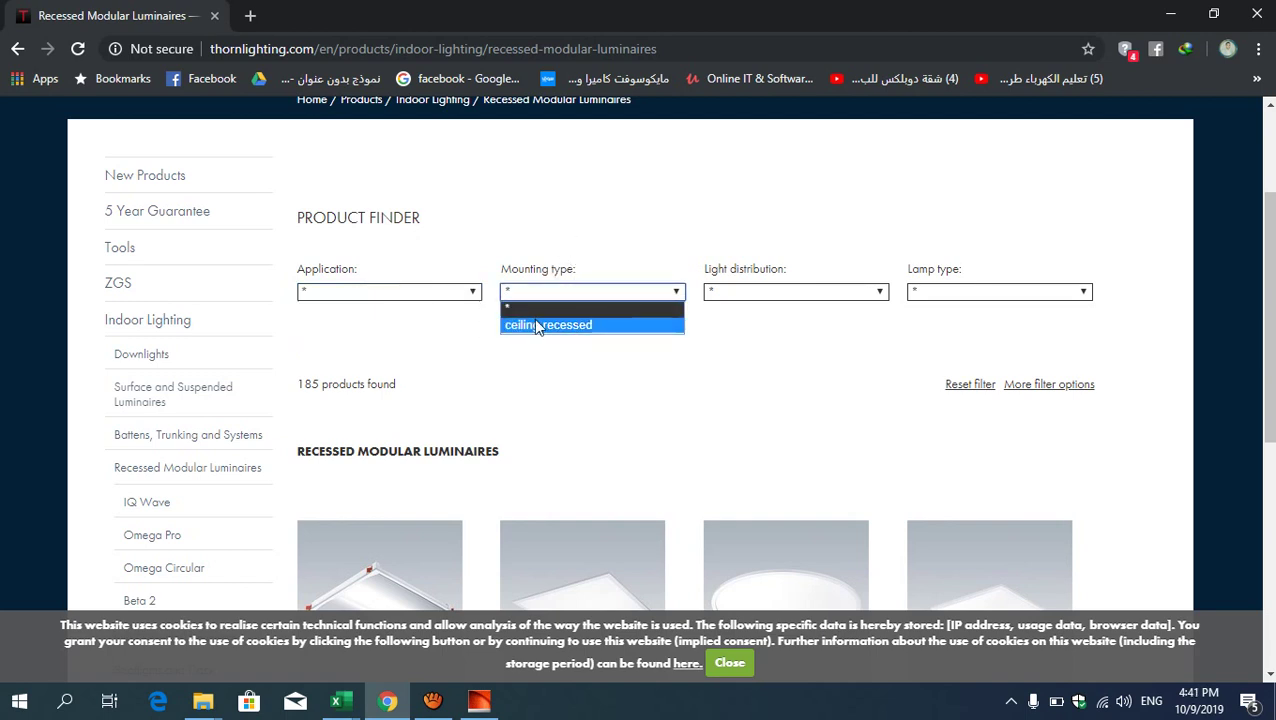
pyautogui.click(730, 343)
pyautogui.click(771, 285)
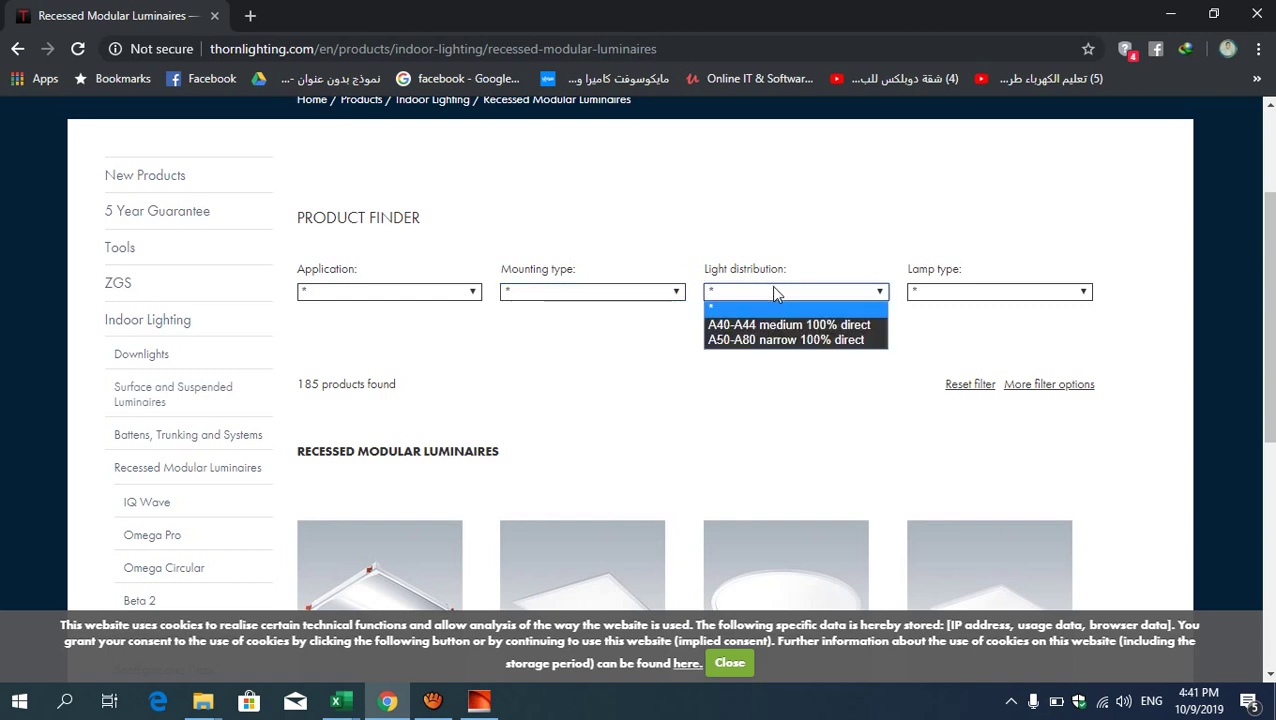
pyautogui.click(950, 308)
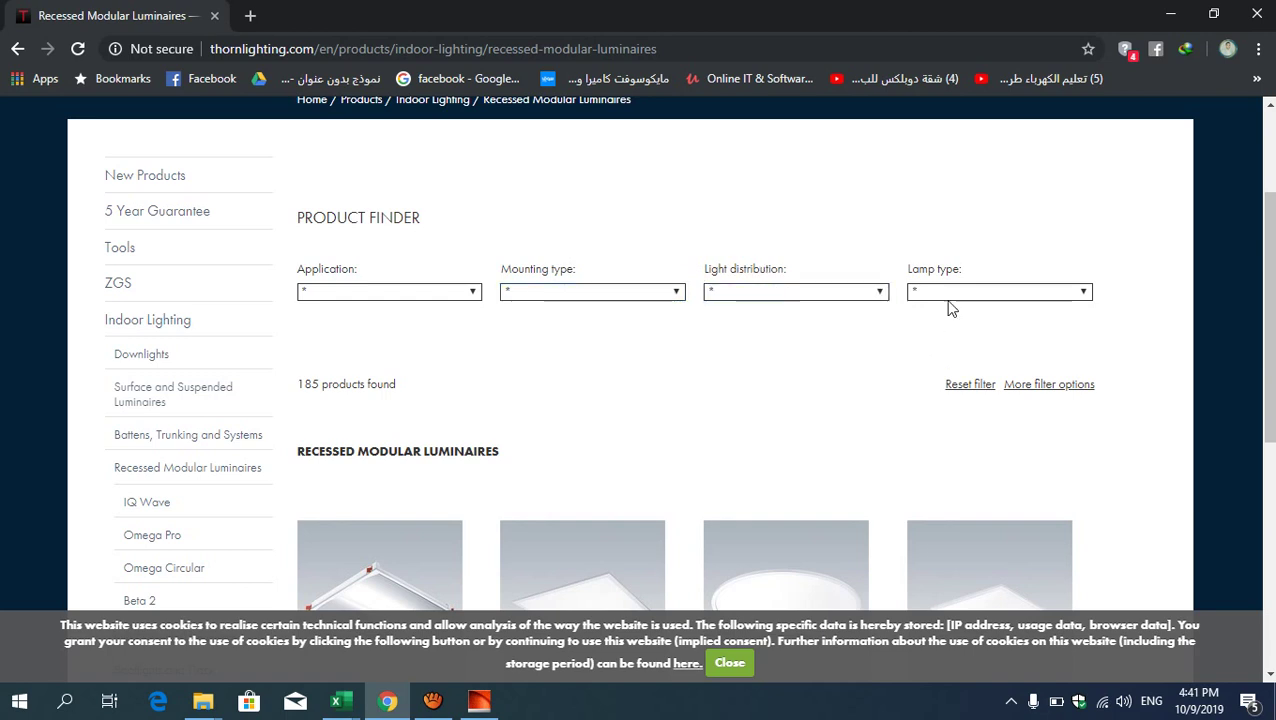
pyautogui.click(947, 295)
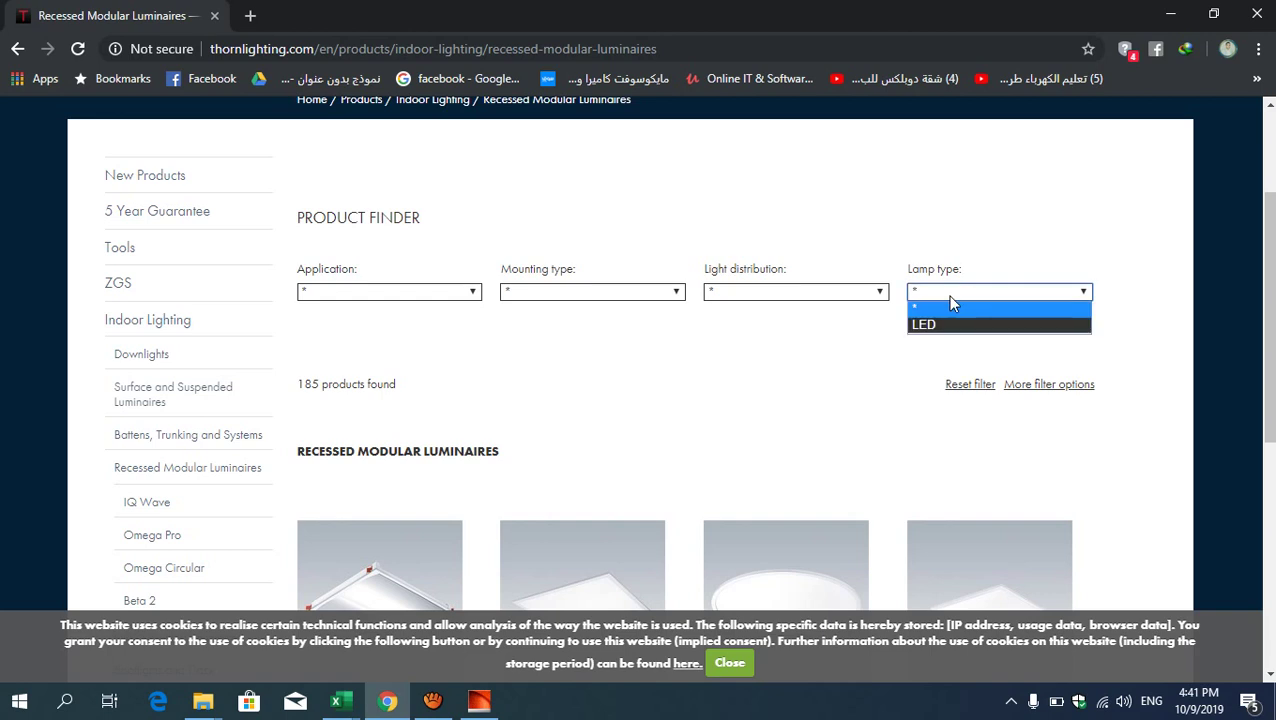
pyautogui.click(690, 370)
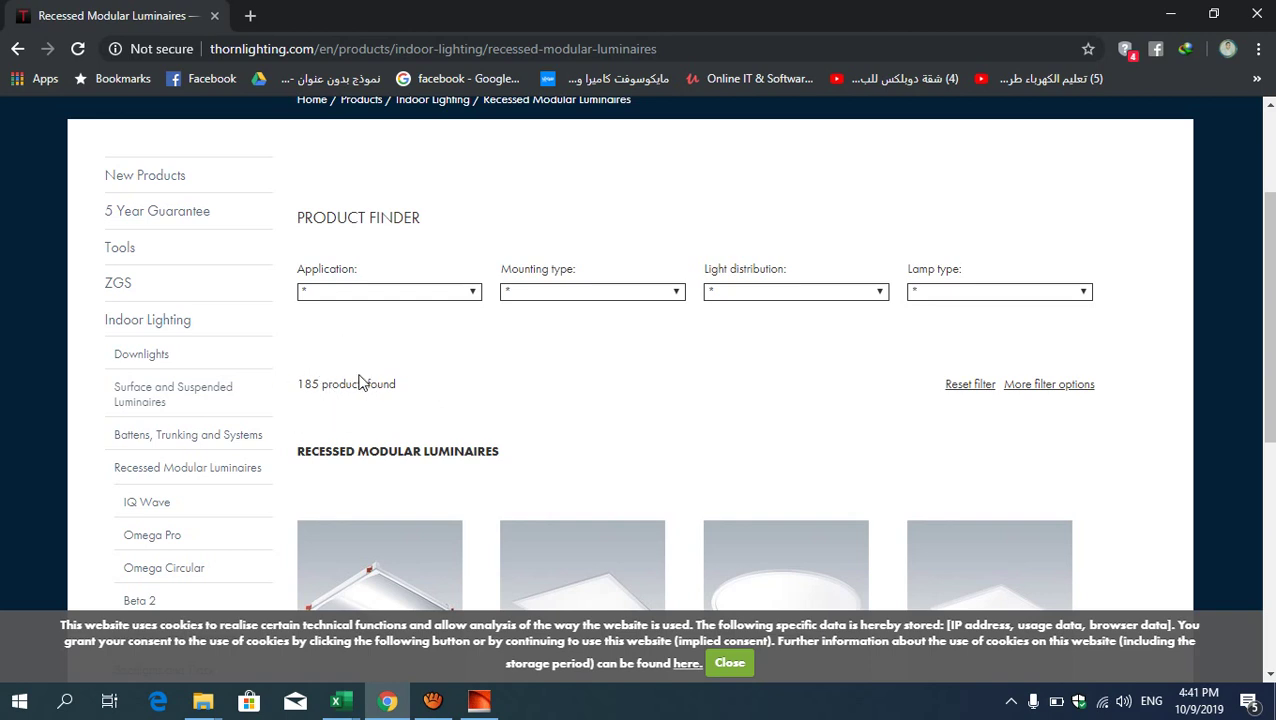
# Open the Omega Pro product page and examine its description and the power values in the Omega Pro 600x600 table.
pyautogui.scroll(-4, 473, 361)
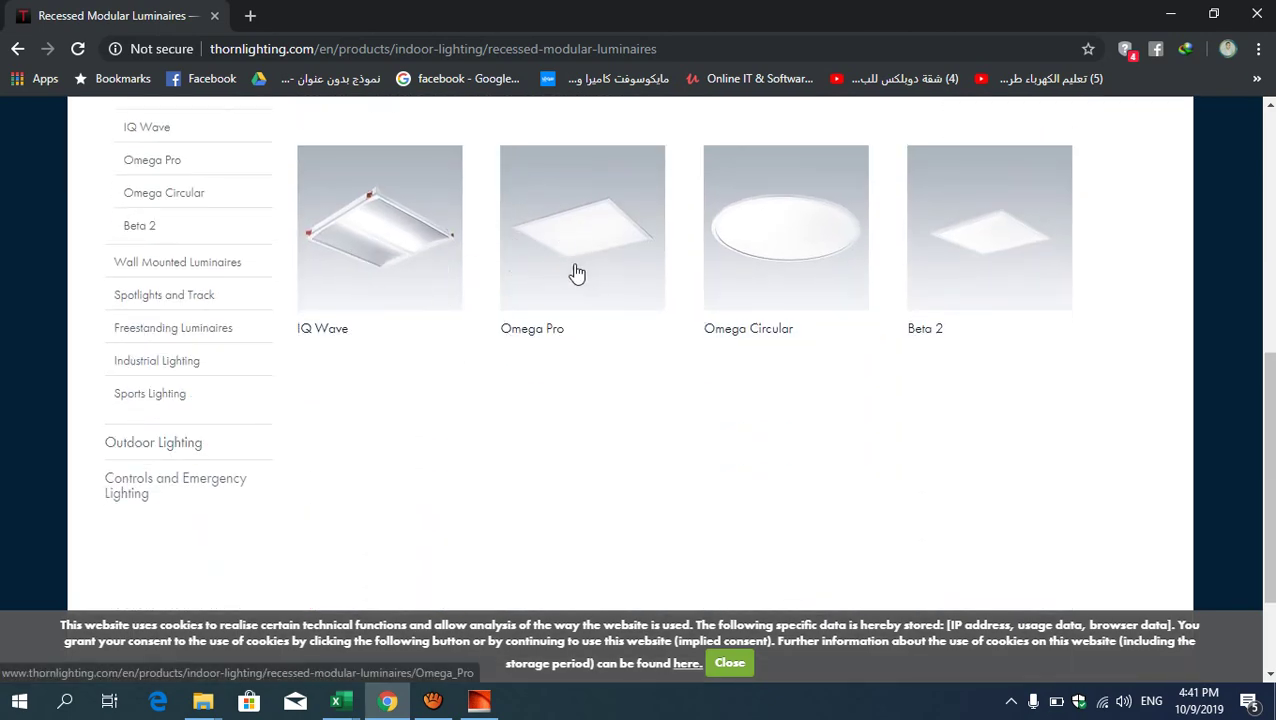
pyautogui.click(575, 272)
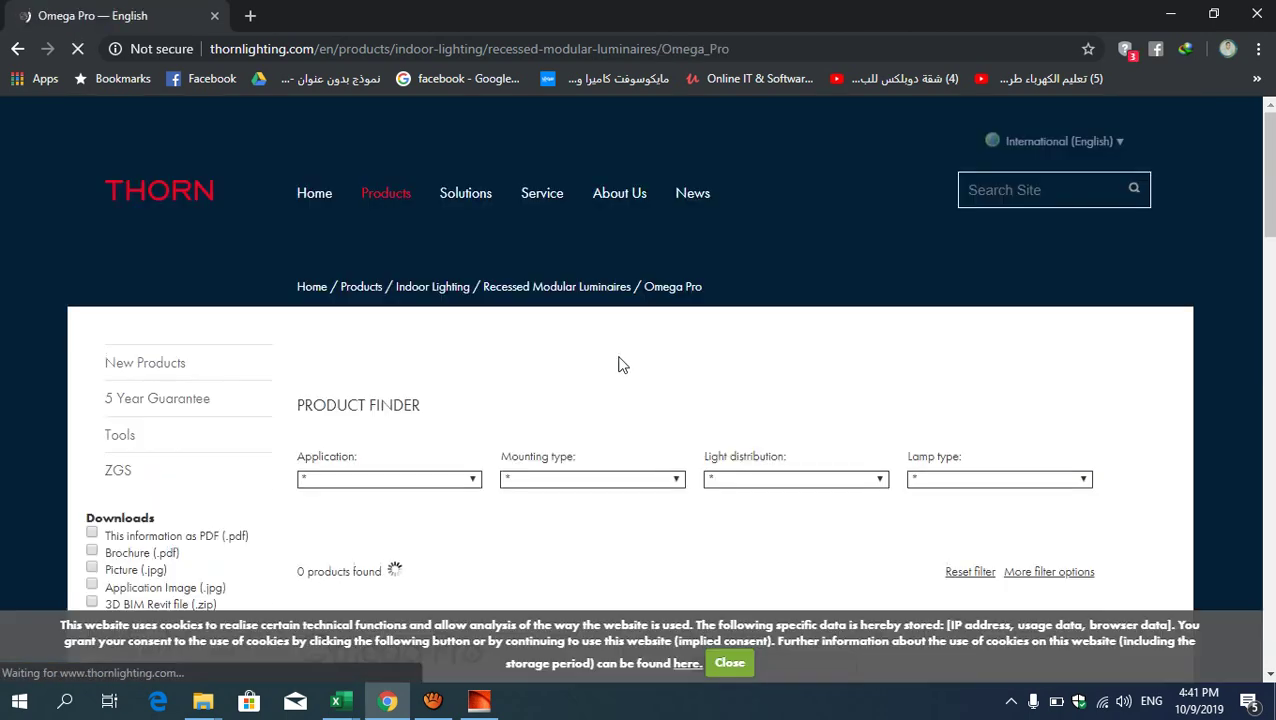
pyautogui.scroll(-5, 621, 362)
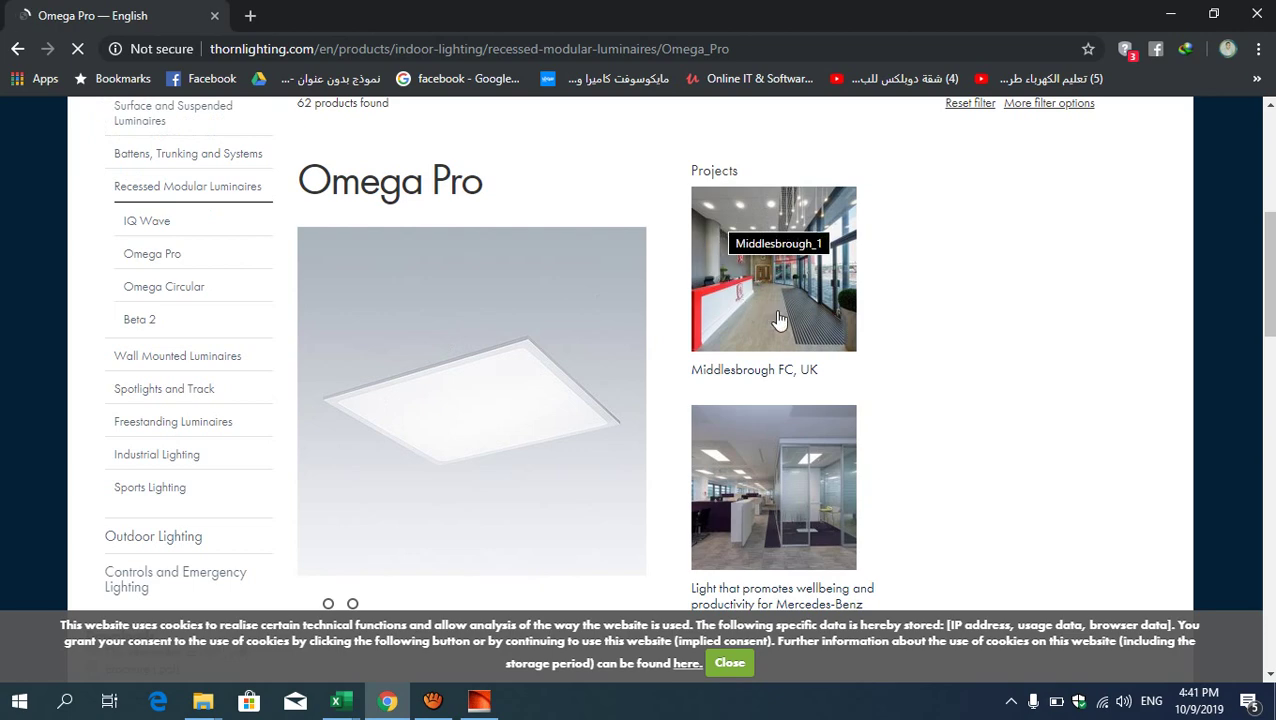
pyautogui.scroll(-4, 745, 480)
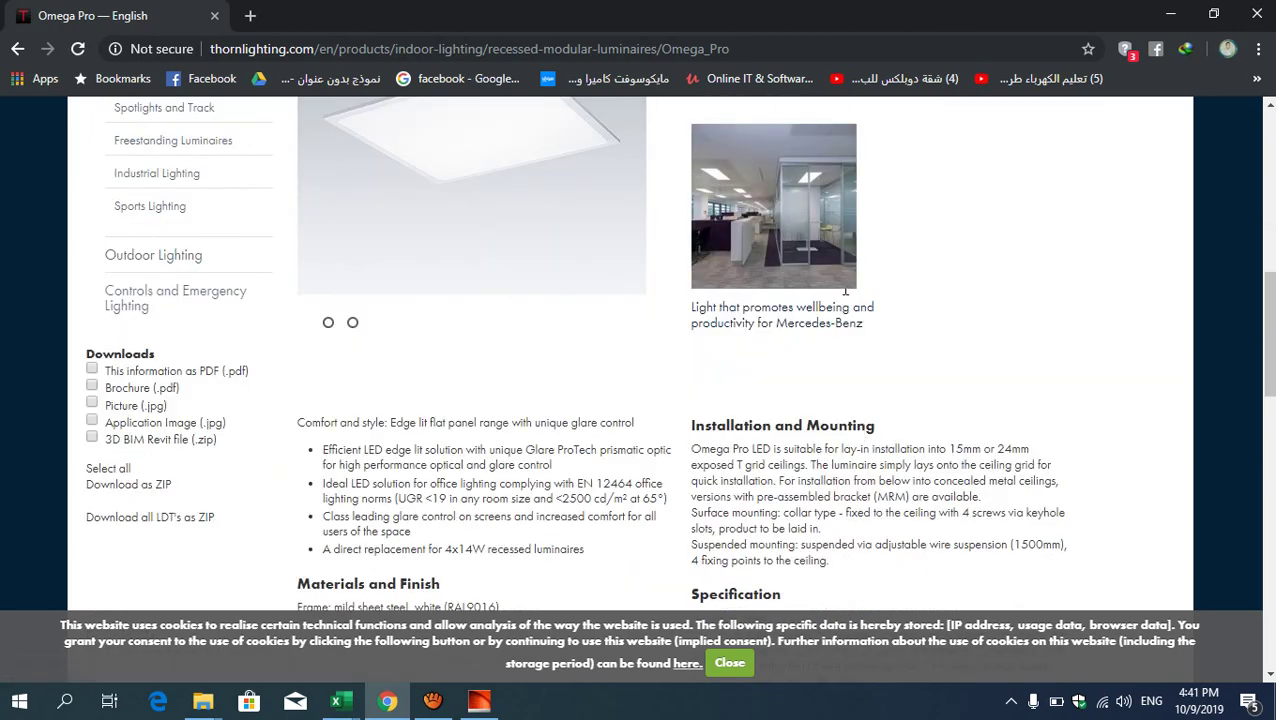
pyautogui.scroll(3, 603, 305)
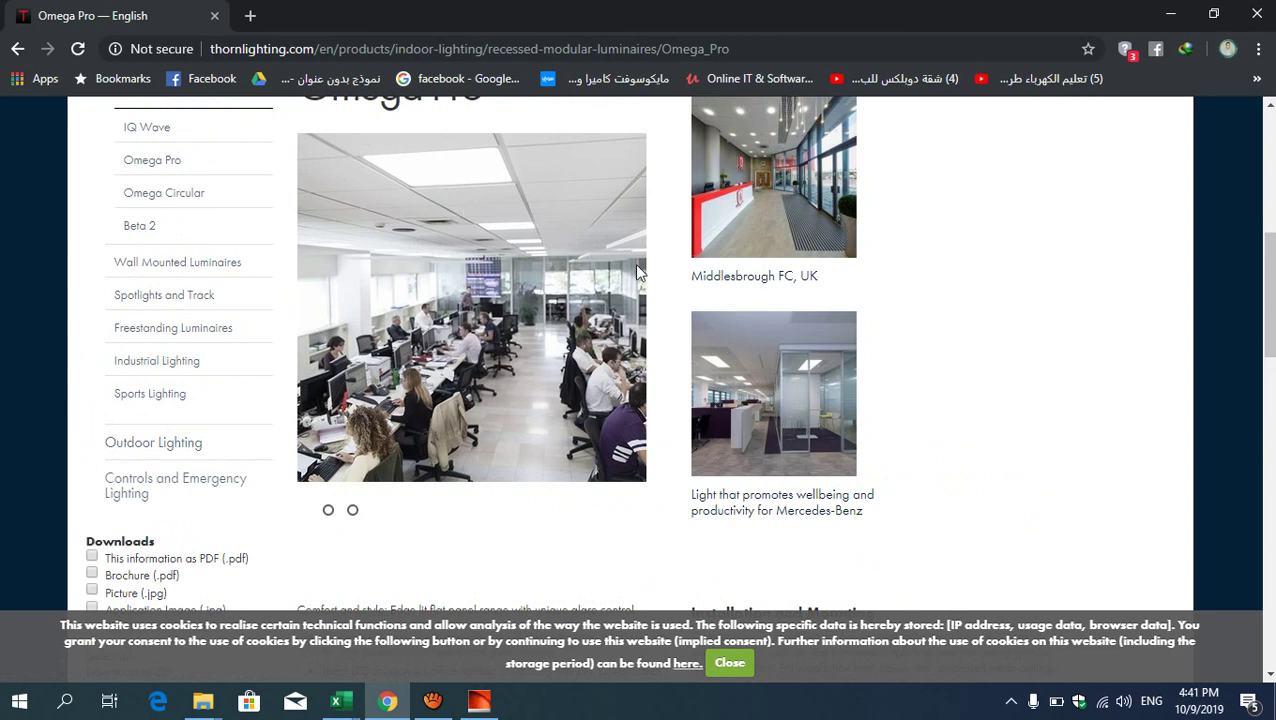
pyautogui.scroll(-3, 637, 270)
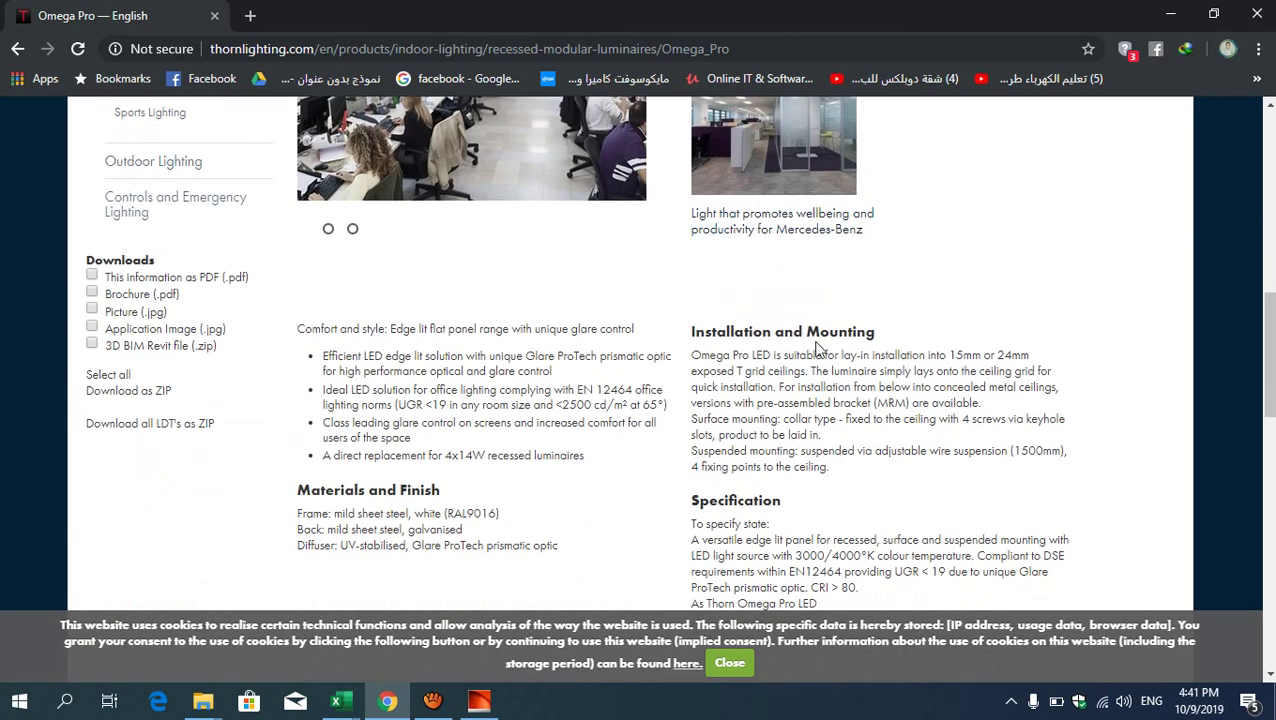
pyautogui.scroll(-1, 438, 318)
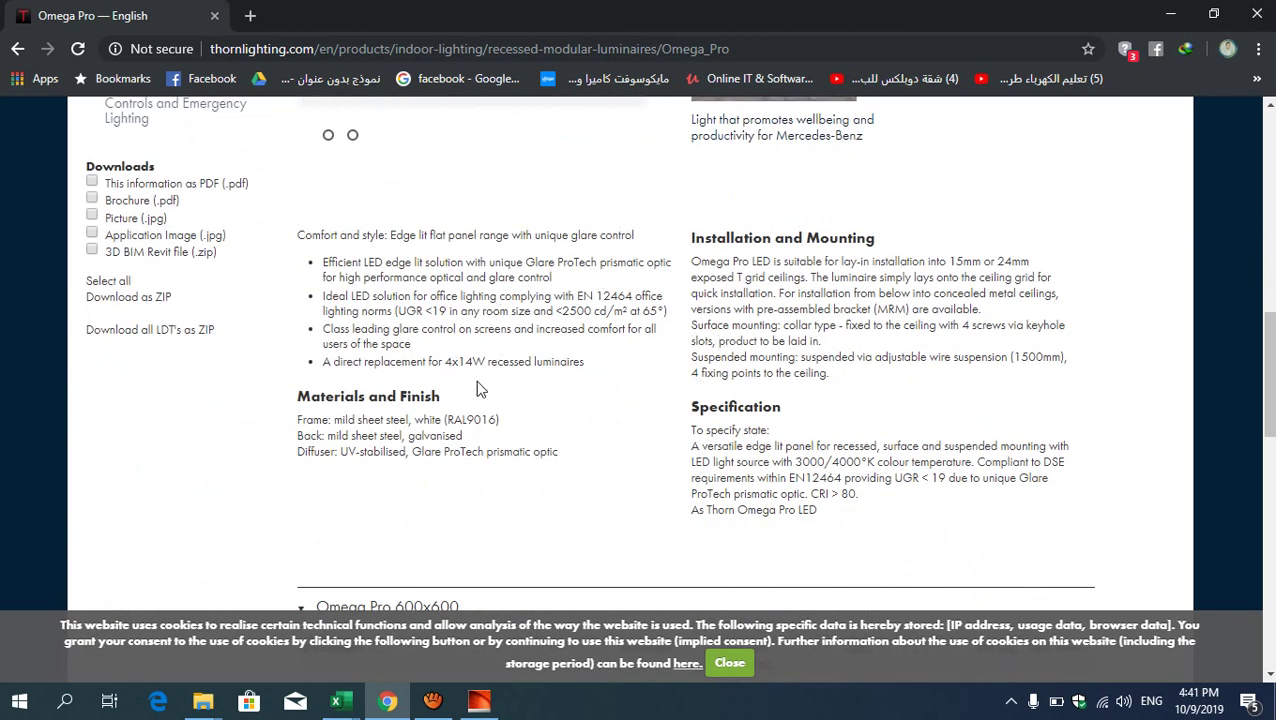
pyautogui.scroll(-3, 659, 314)
pyautogui.scroll(-2, 659, 314)
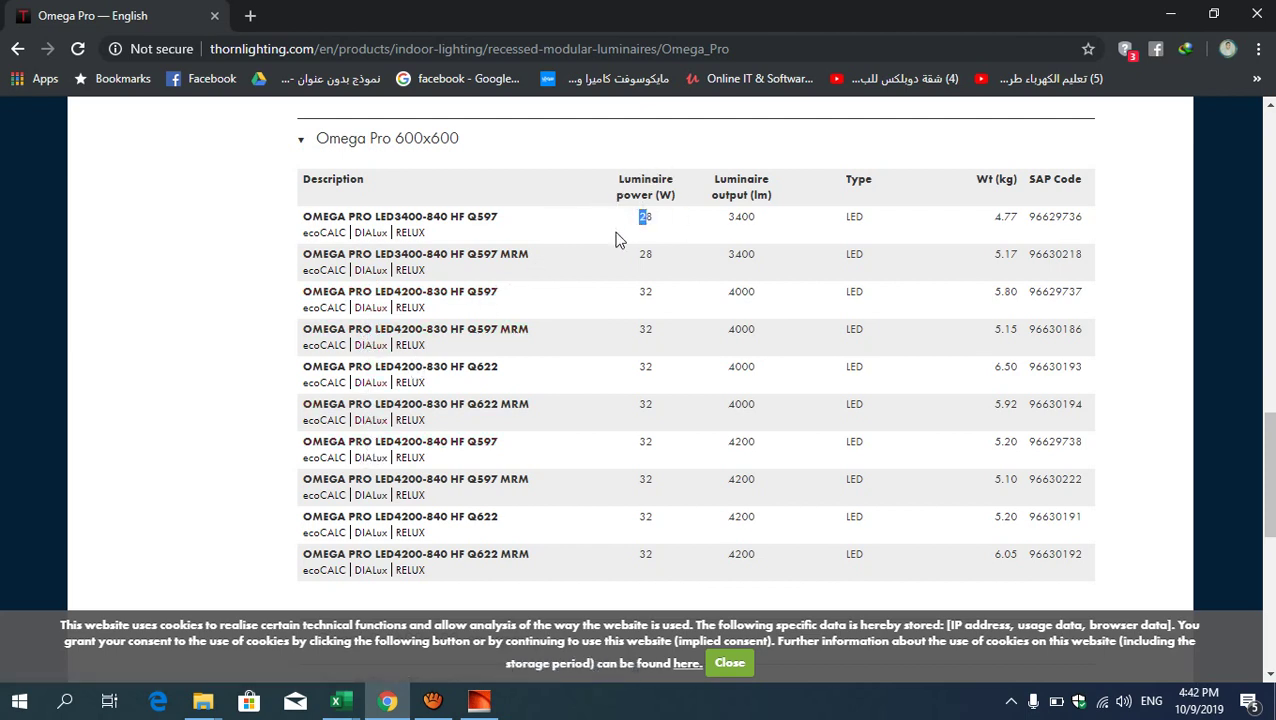
pyautogui.doubleClick(665, 296)
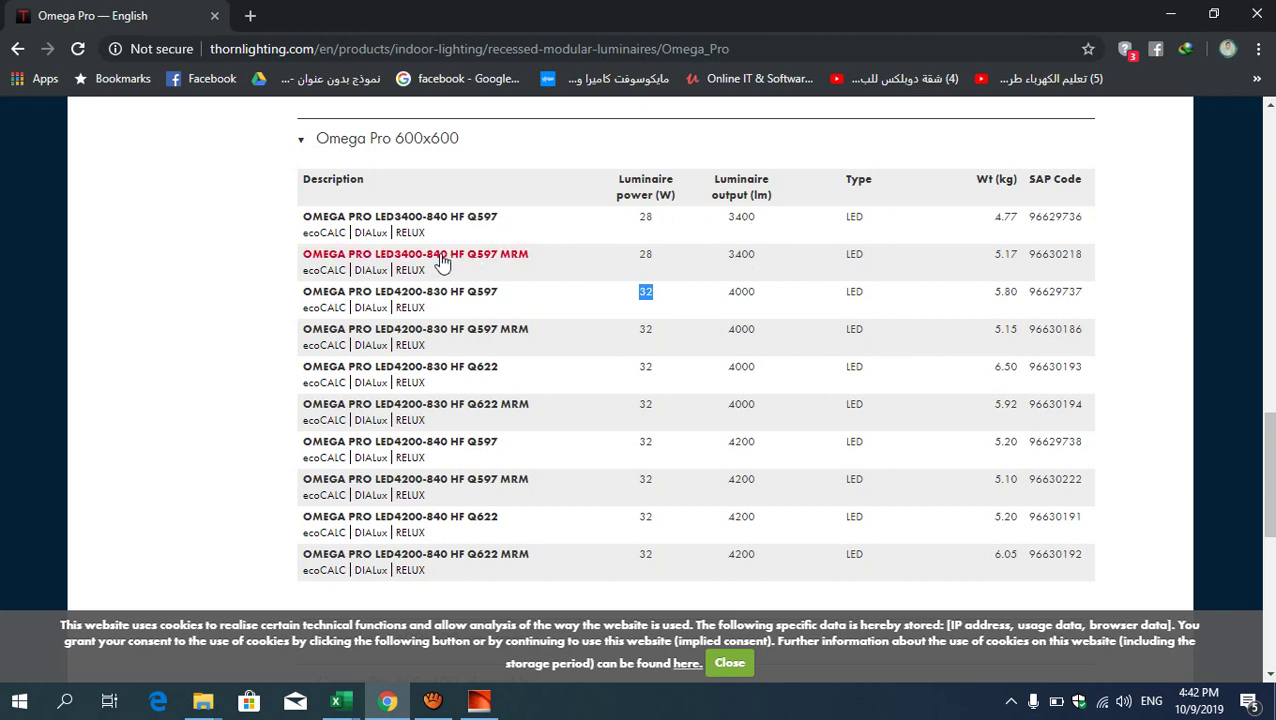
# Download the DIALux file for OMEGA PRO LED3400-840 HF Q597, open it to import the luminaire, and switch to DIALux.
pyautogui.click(375, 234)
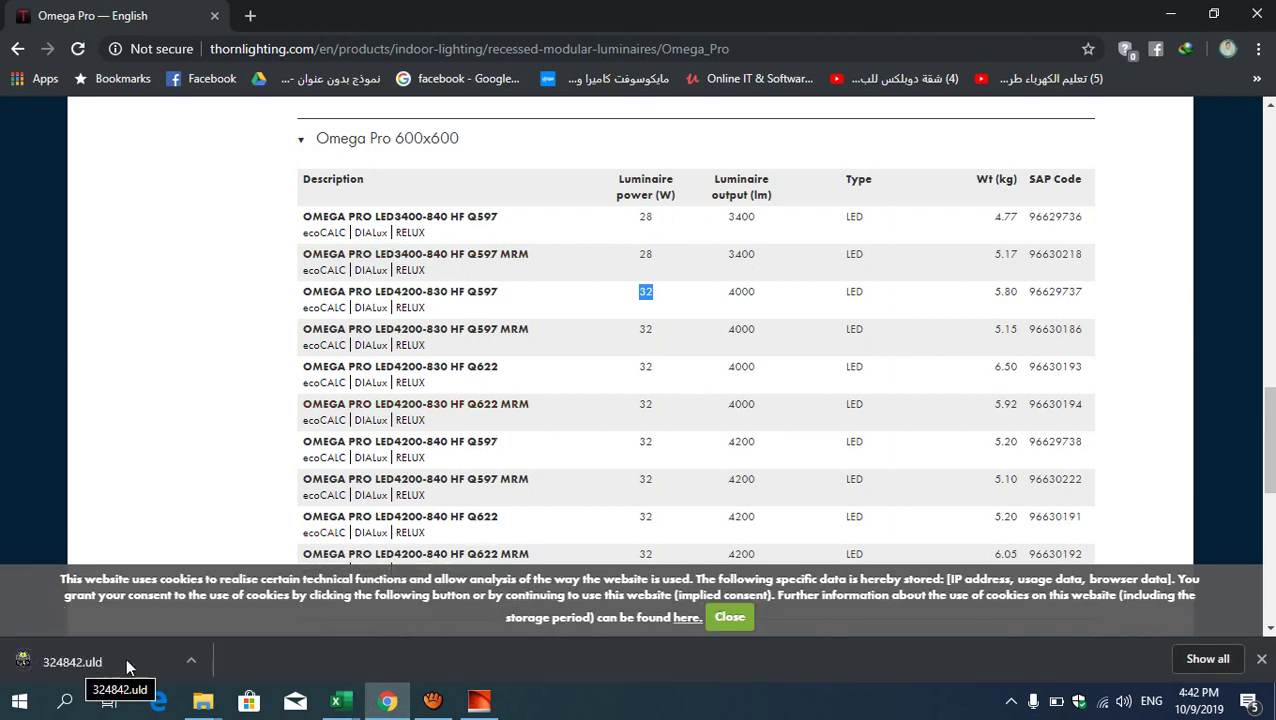
pyautogui.click(479, 701)
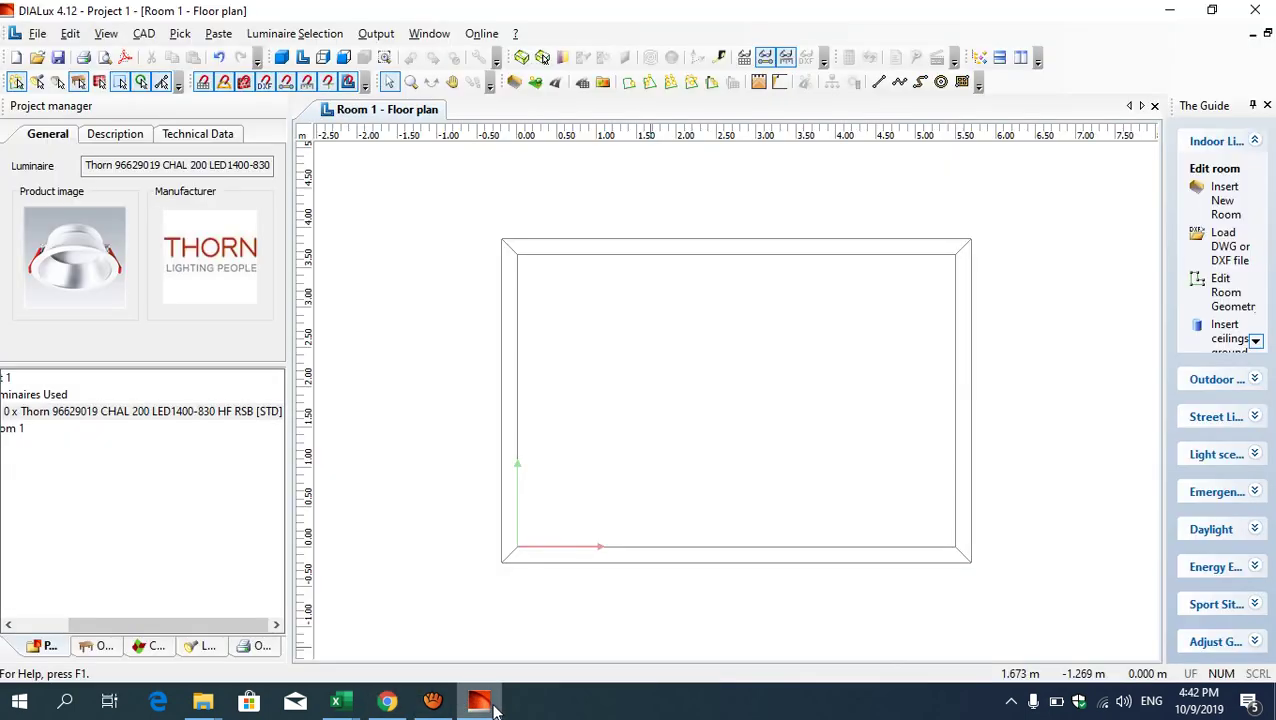
pyautogui.click(479, 701)
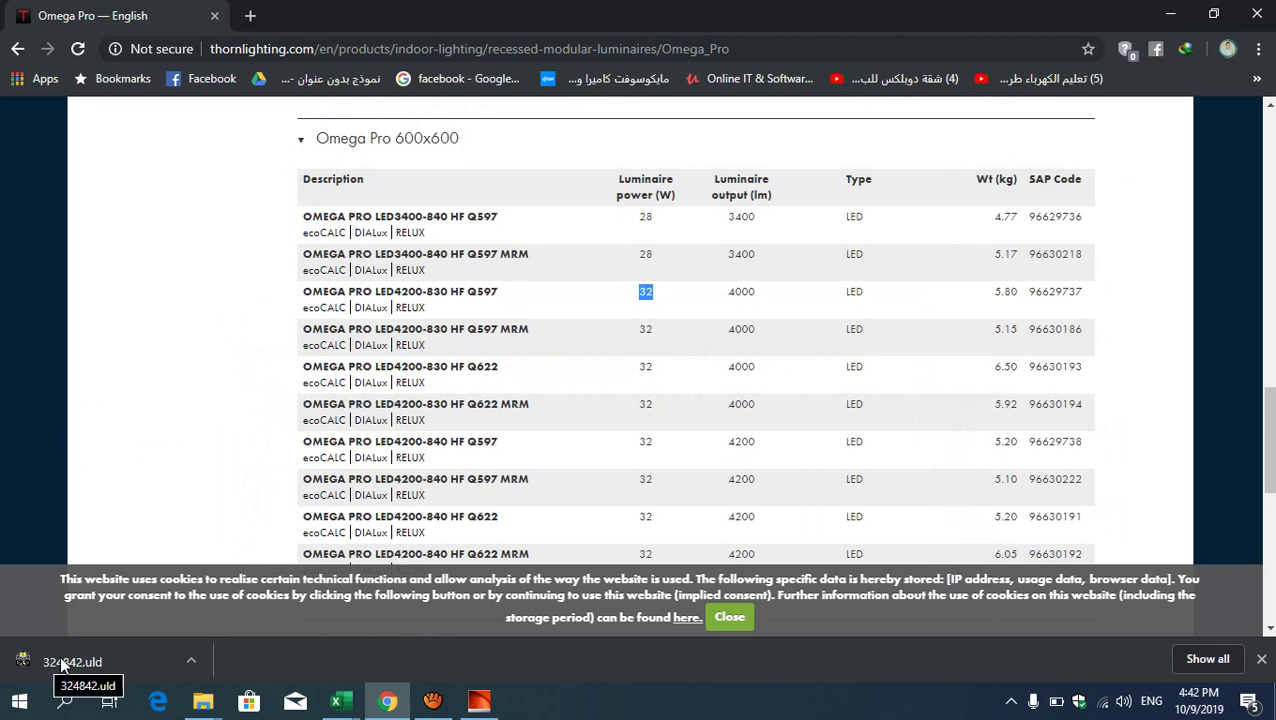
pyautogui.click(63, 661)
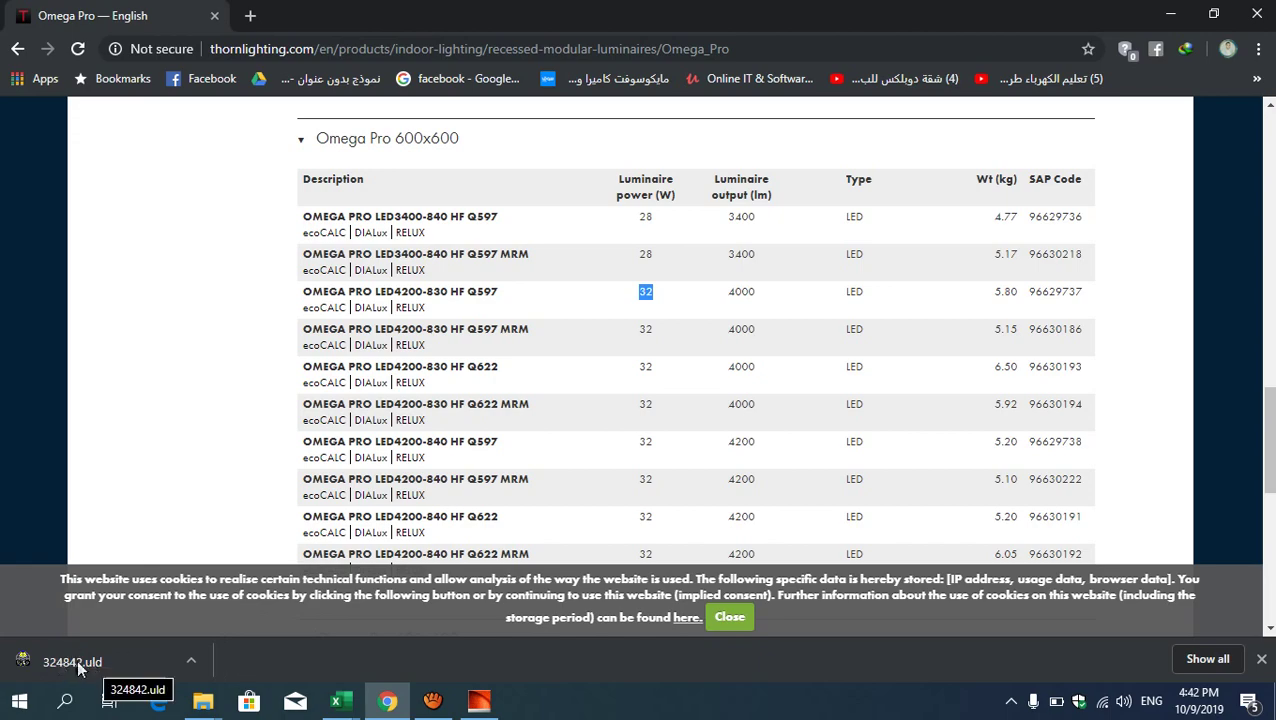
pyautogui.click(479, 700)
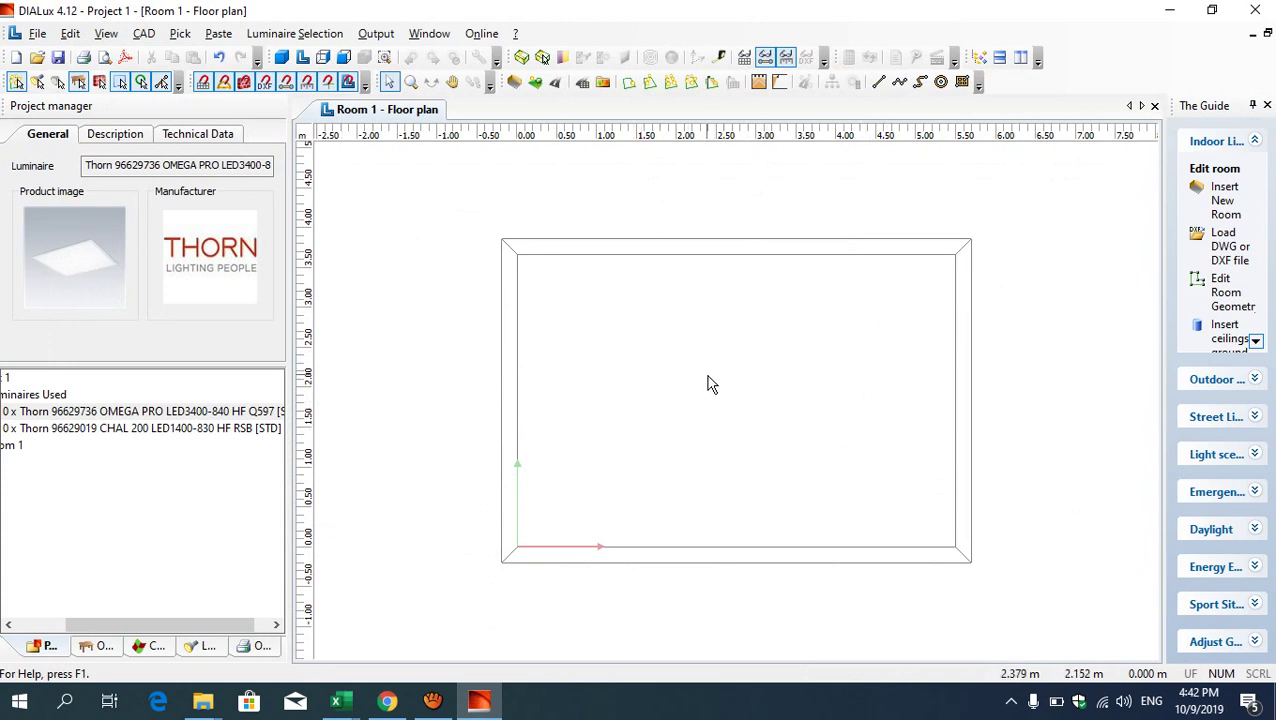
# Insert a recessed field arrangement of the Omega Pro luminaire in Room 1, using the suggested 2 rows of 3 for 500 lx.
pyautogui.click(671, 88)
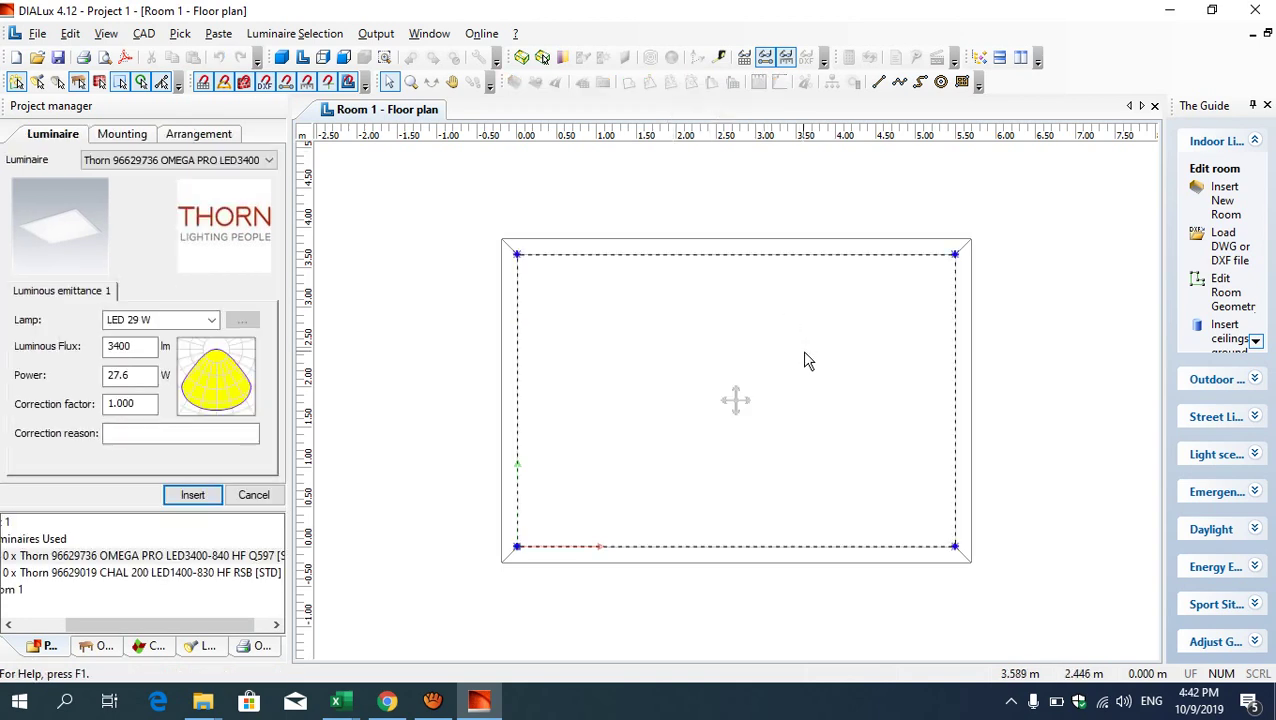
pyautogui.click(121, 133)
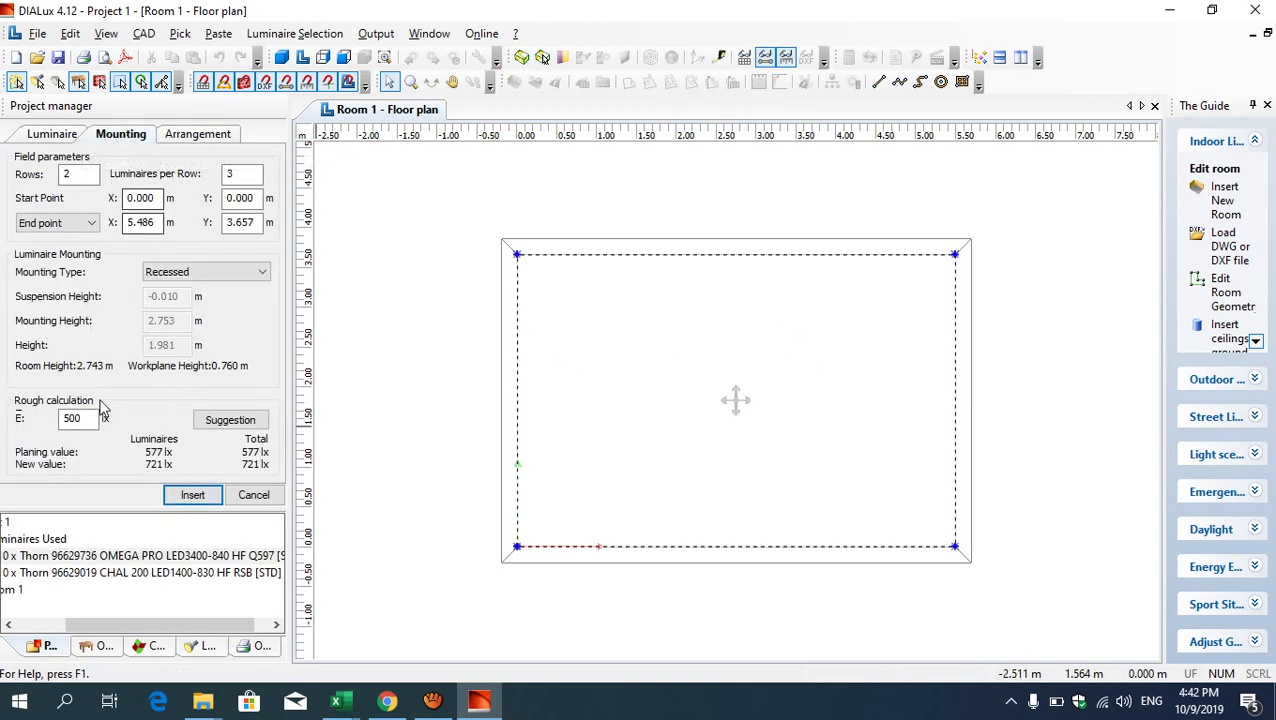
pyautogui.moveTo(96, 419); pyautogui.dragTo(46, 421)
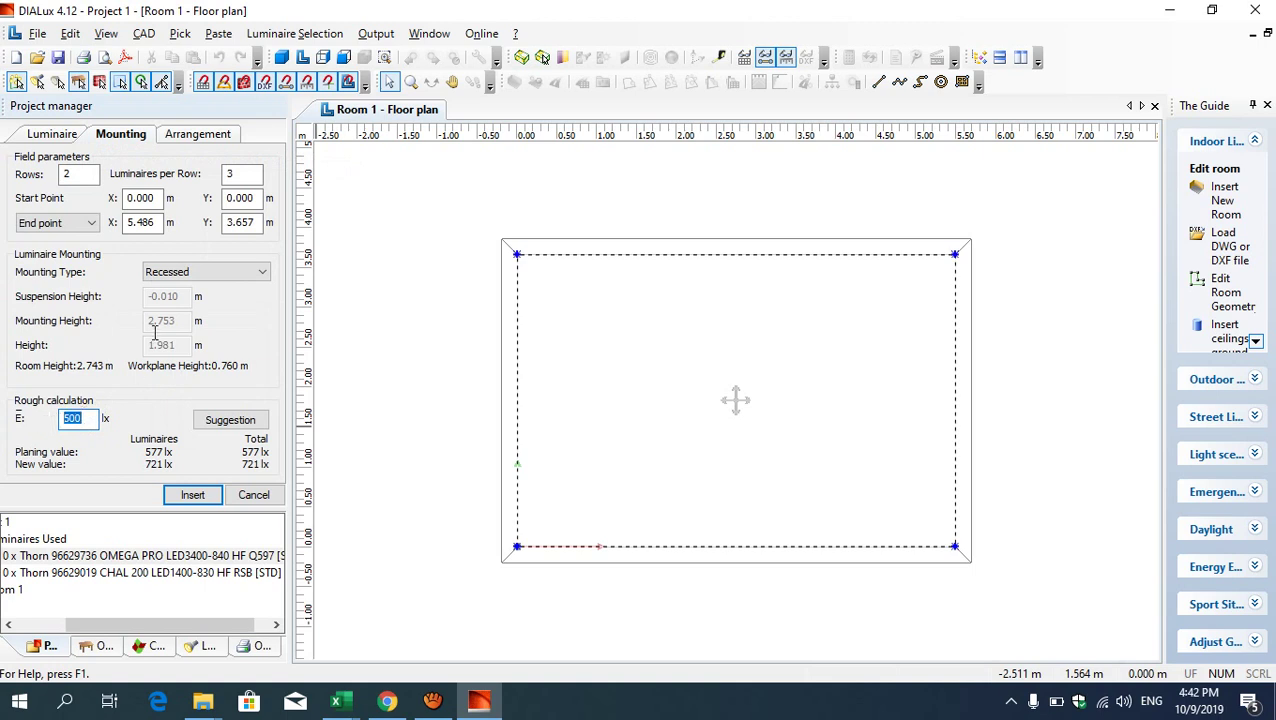
pyautogui.click(229, 420)
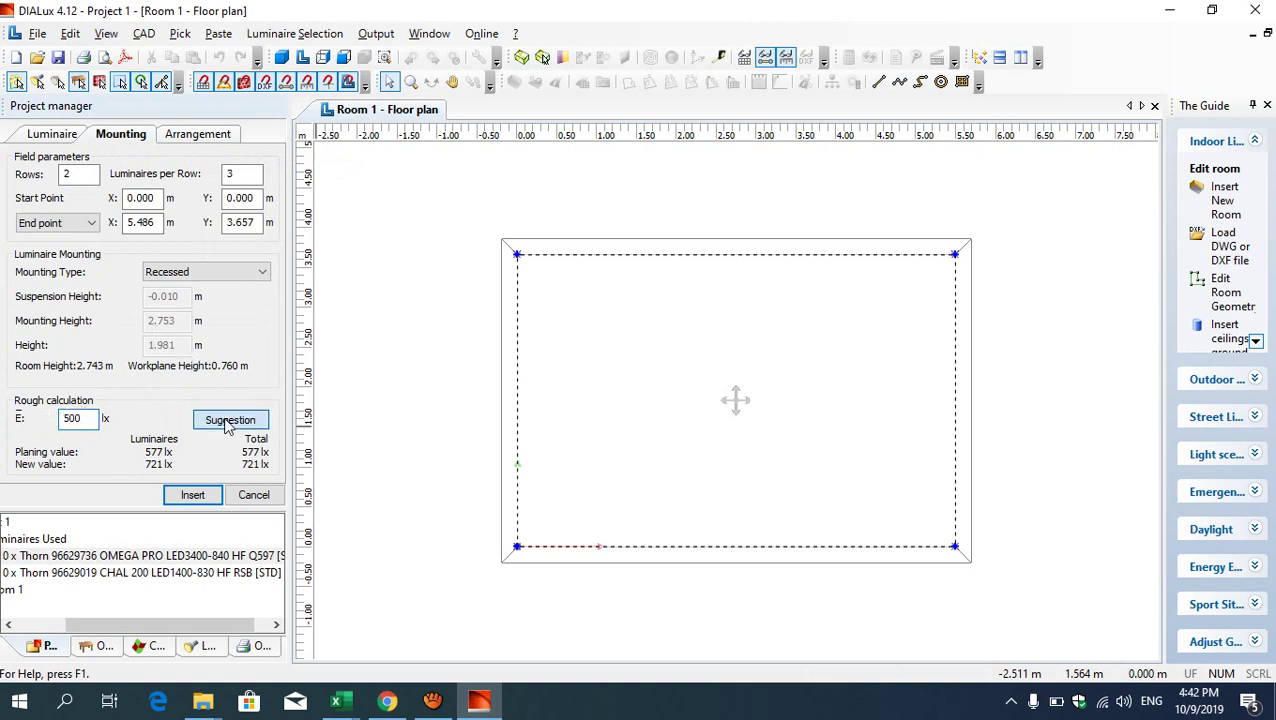
pyautogui.click(203, 497)
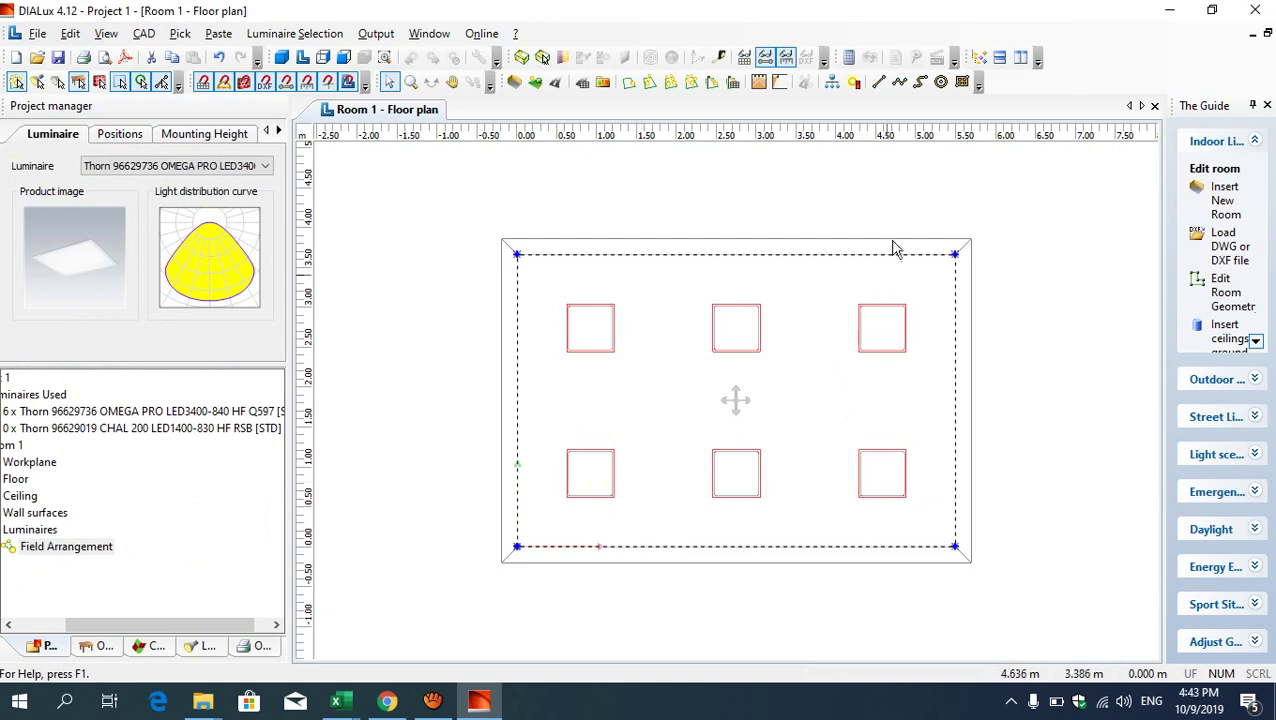
# Run the standard lighting calculation for Room 1 and inspect the luminaires and walls in the 3D result.
pyautogui.click(848, 62)
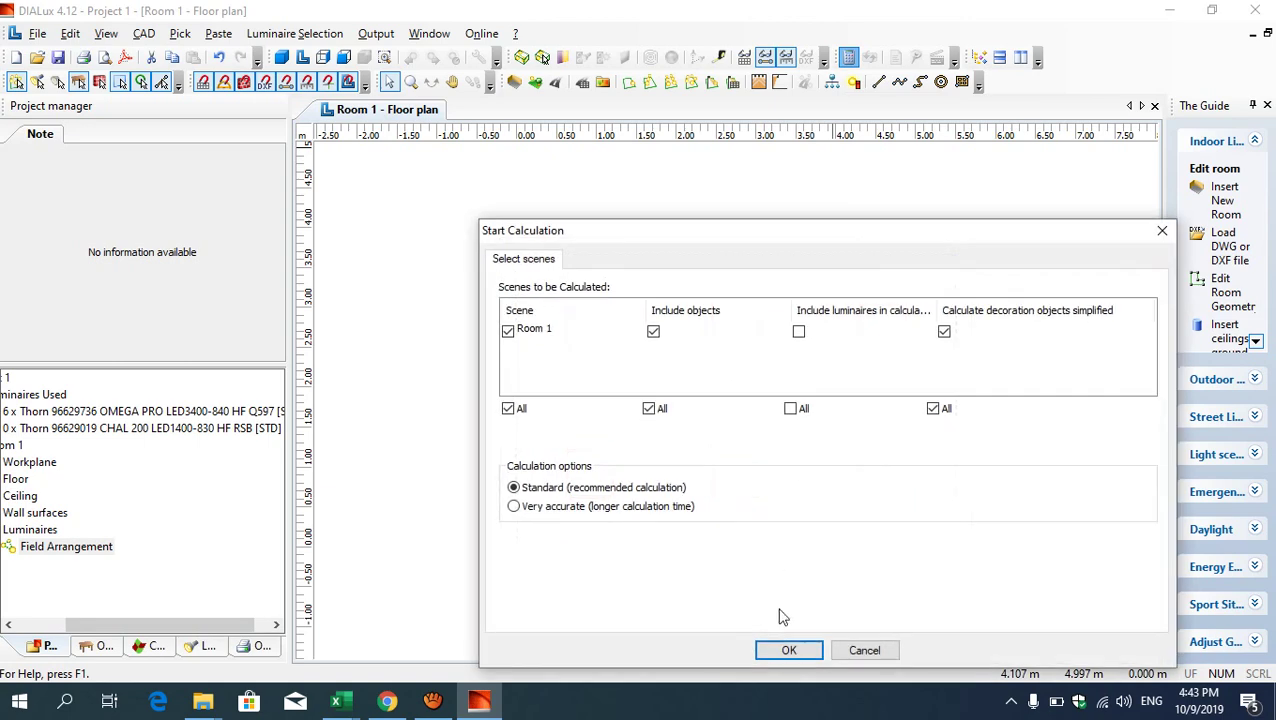
pyautogui.click(790, 649)
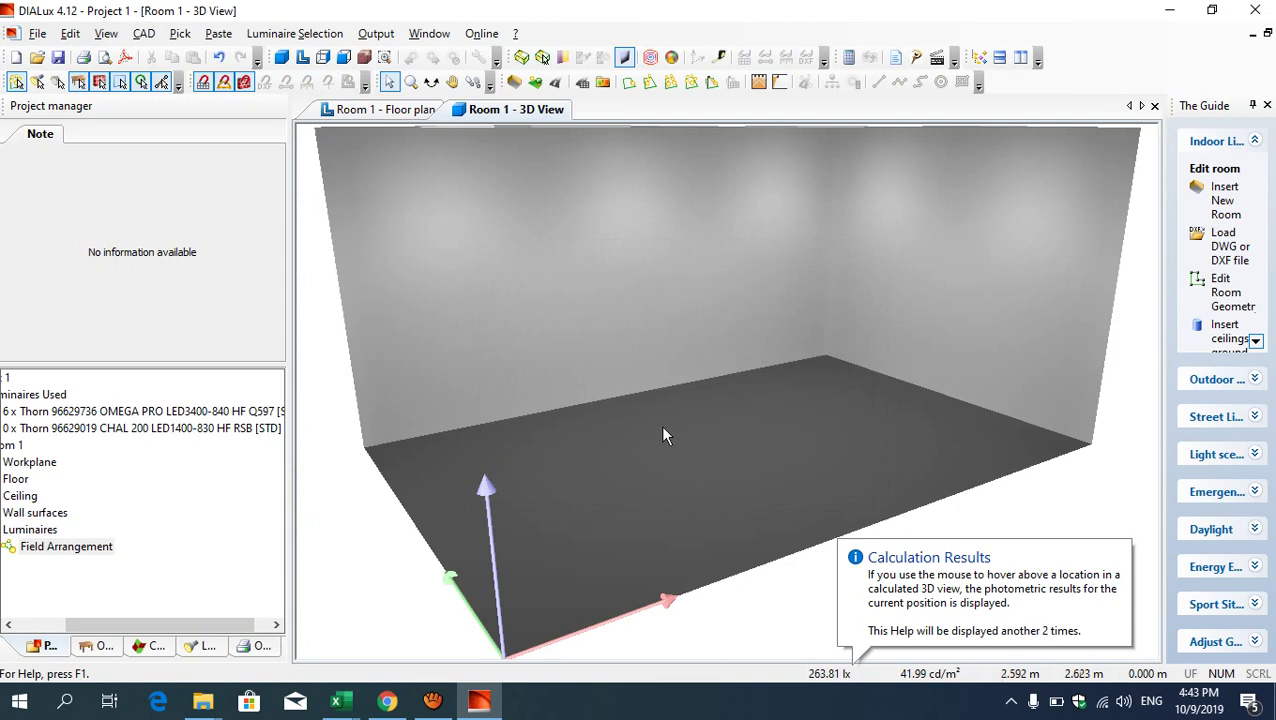
pyautogui.click(431, 82)
pyautogui.moveTo(567, 336); pyautogui.dragTo(525, 394)
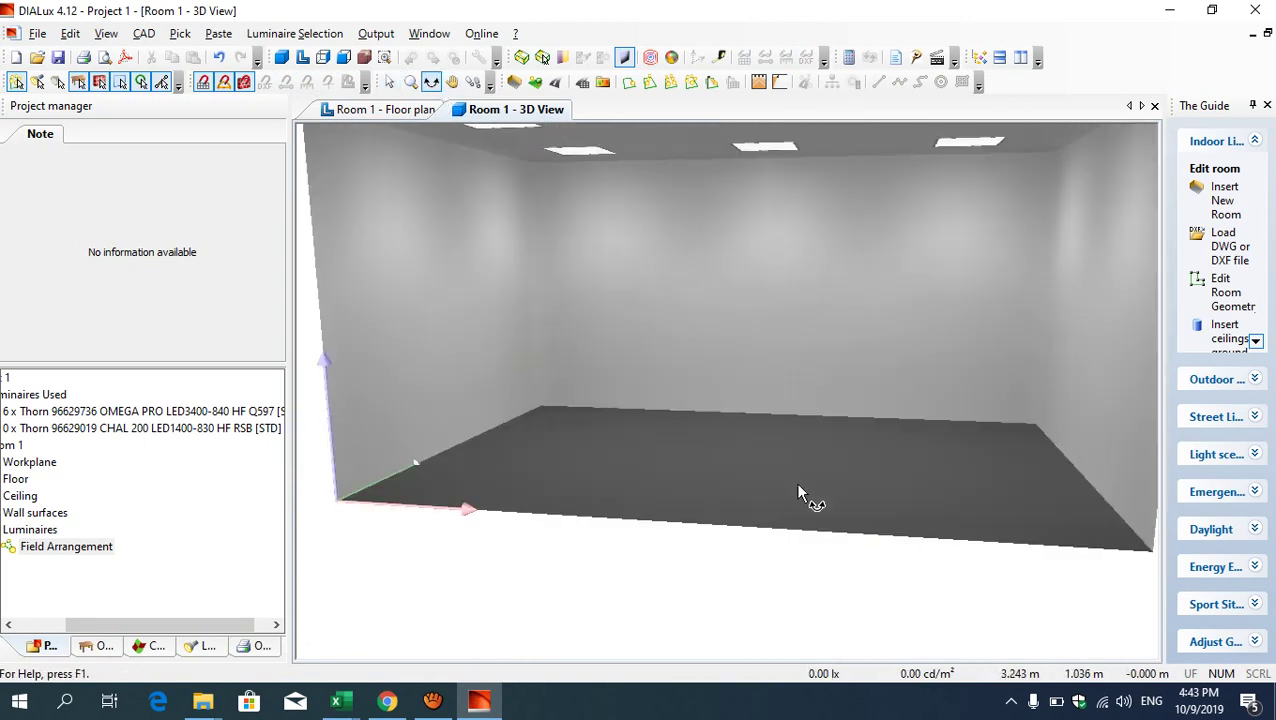
# Return to the desktop, move the Philips_Cat shortcut to the empty area above the session9 folder, and launch it.
pyautogui.click(479, 701)
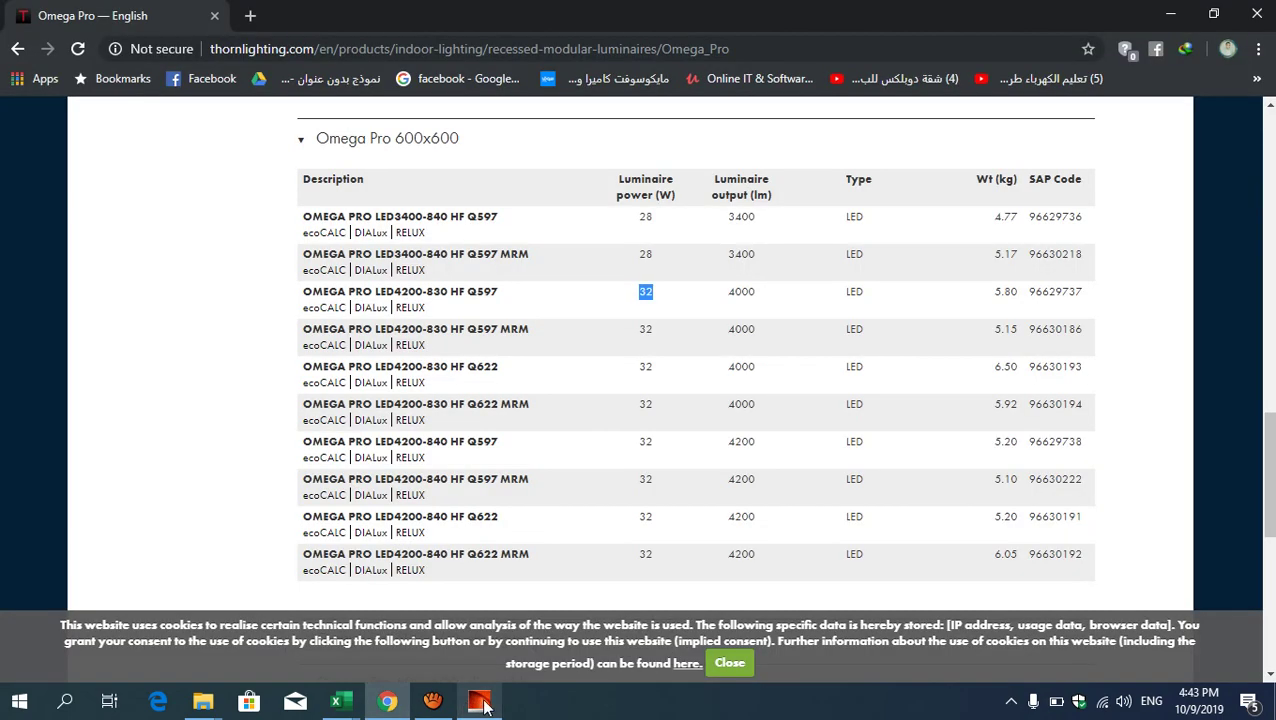
pyautogui.scroll(10, 533, 299)
pyautogui.scroll(1, 536, 305)
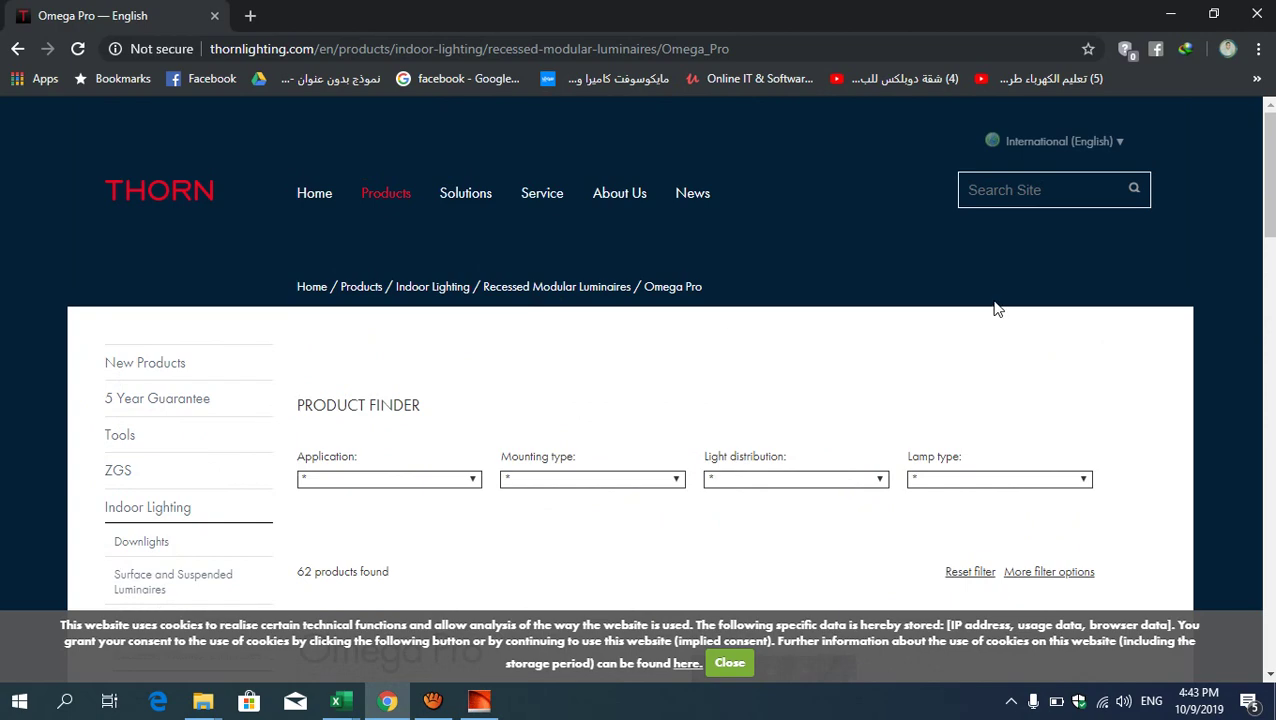
pyautogui.click(1170, 14)
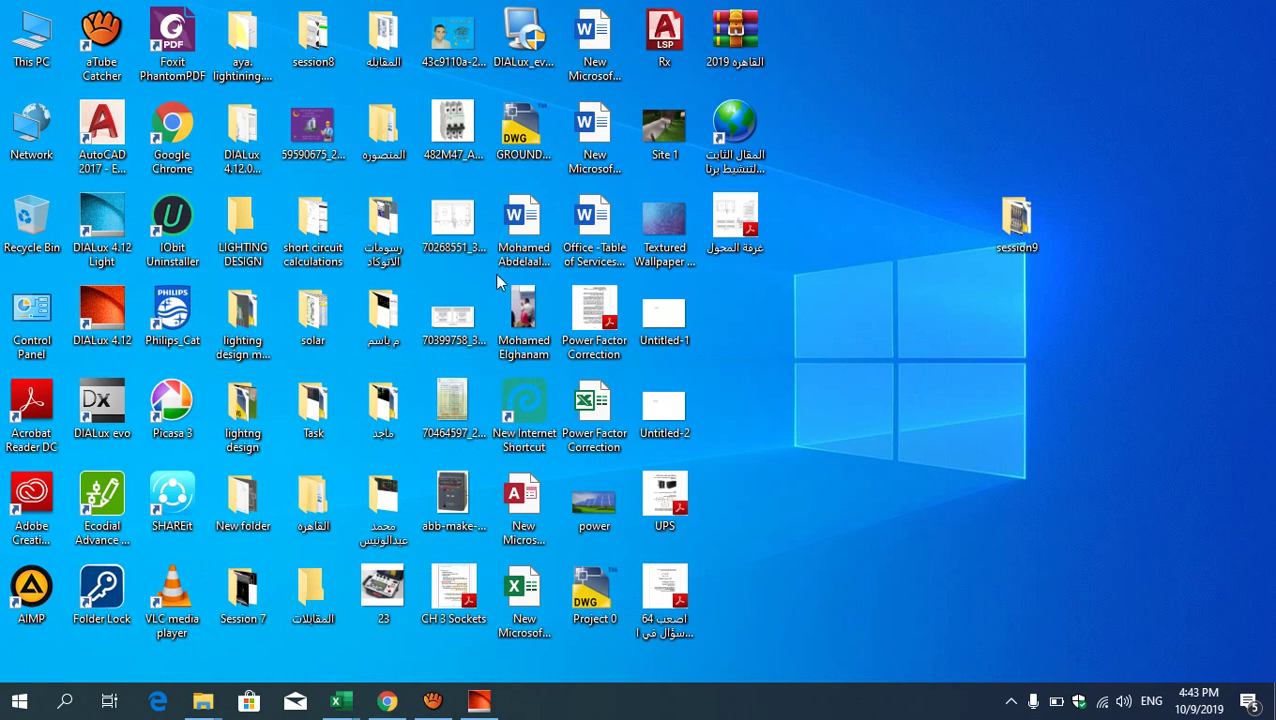
pyautogui.moveTo(172, 312); pyautogui.dragTo(957, 84)
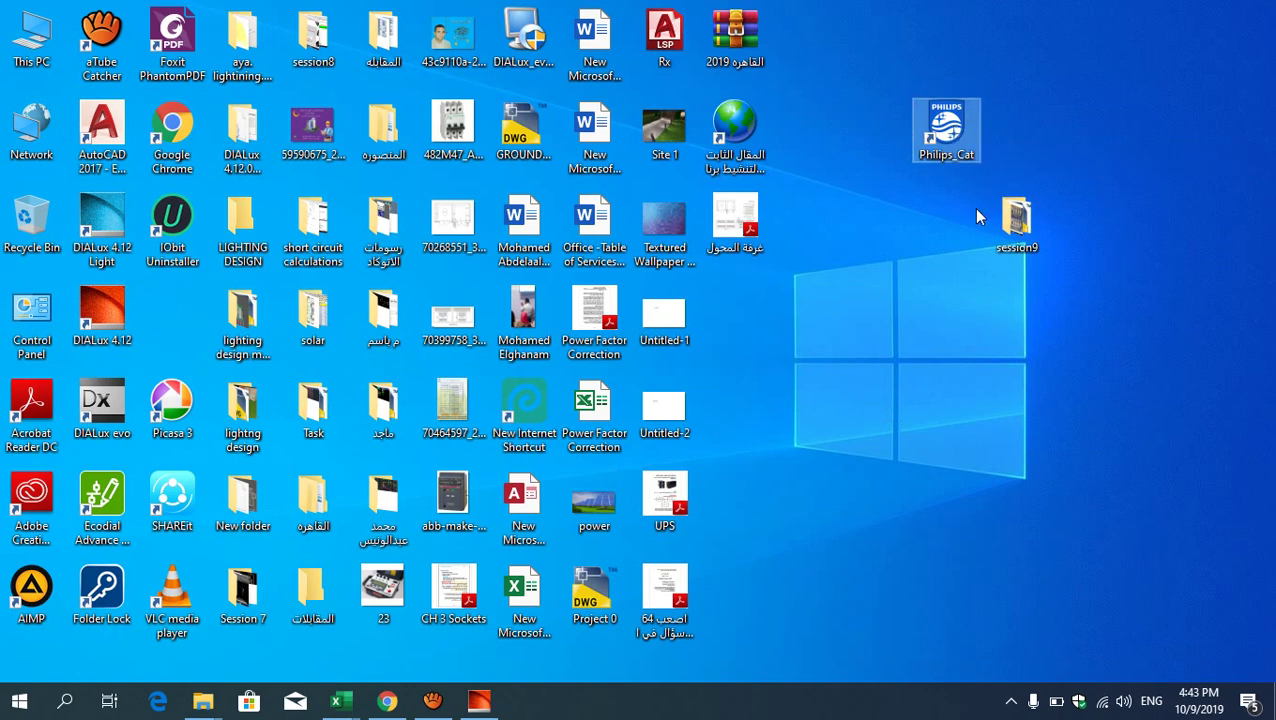
pyautogui.press('Return')
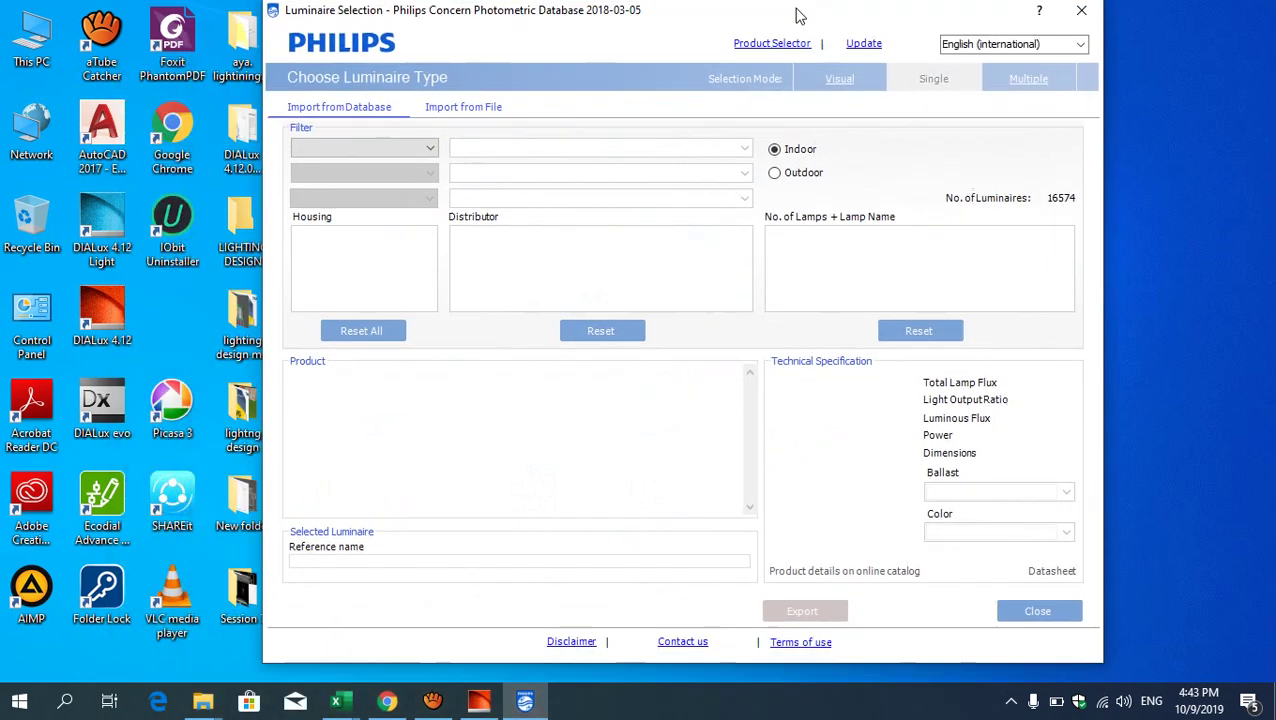
# Filter the indoor luminaires in the Philips database by family code TBS165.
pyautogui.click(393, 155)
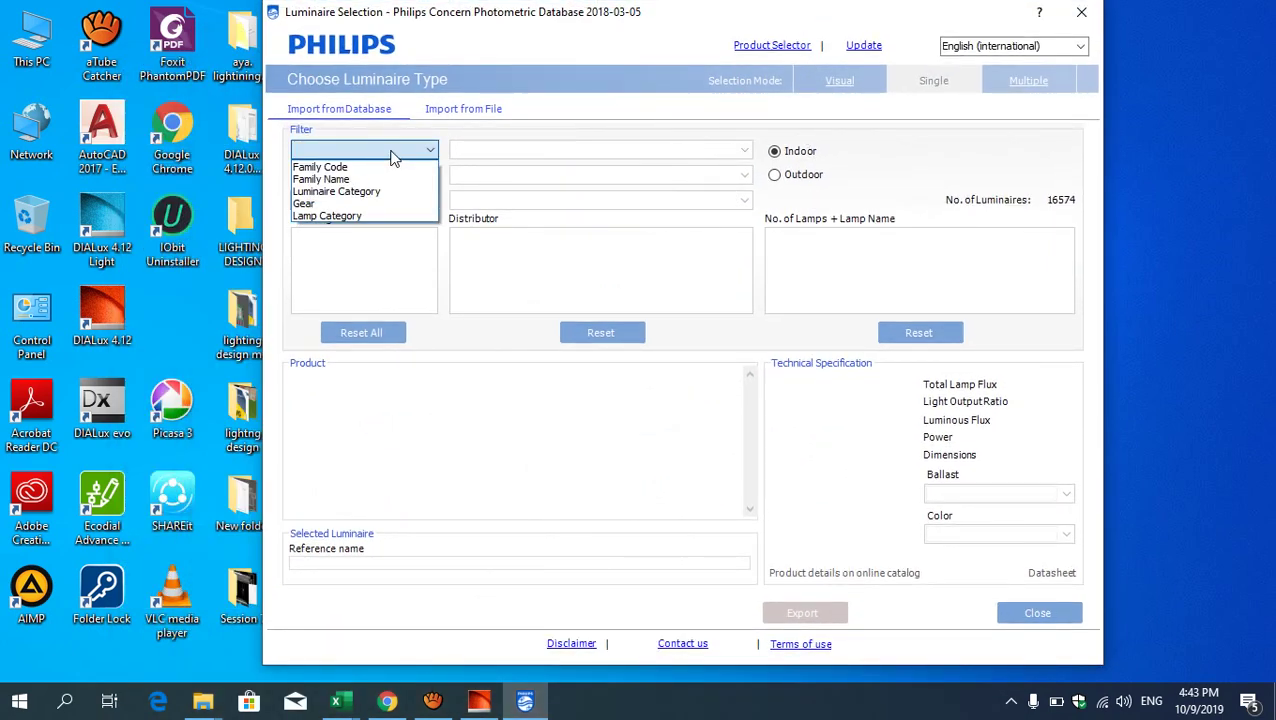
pyautogui.click(320, 167)
pyautogui.click(590, 152)
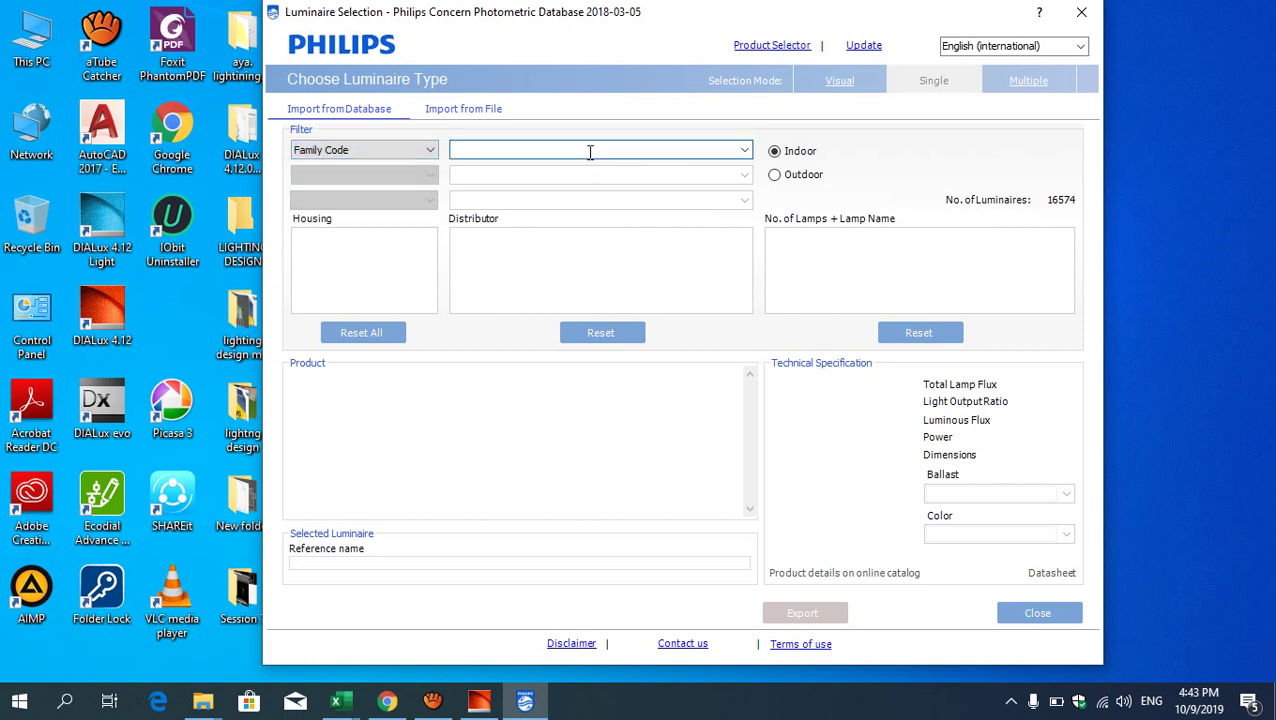
pyautogui.write('tbs165')
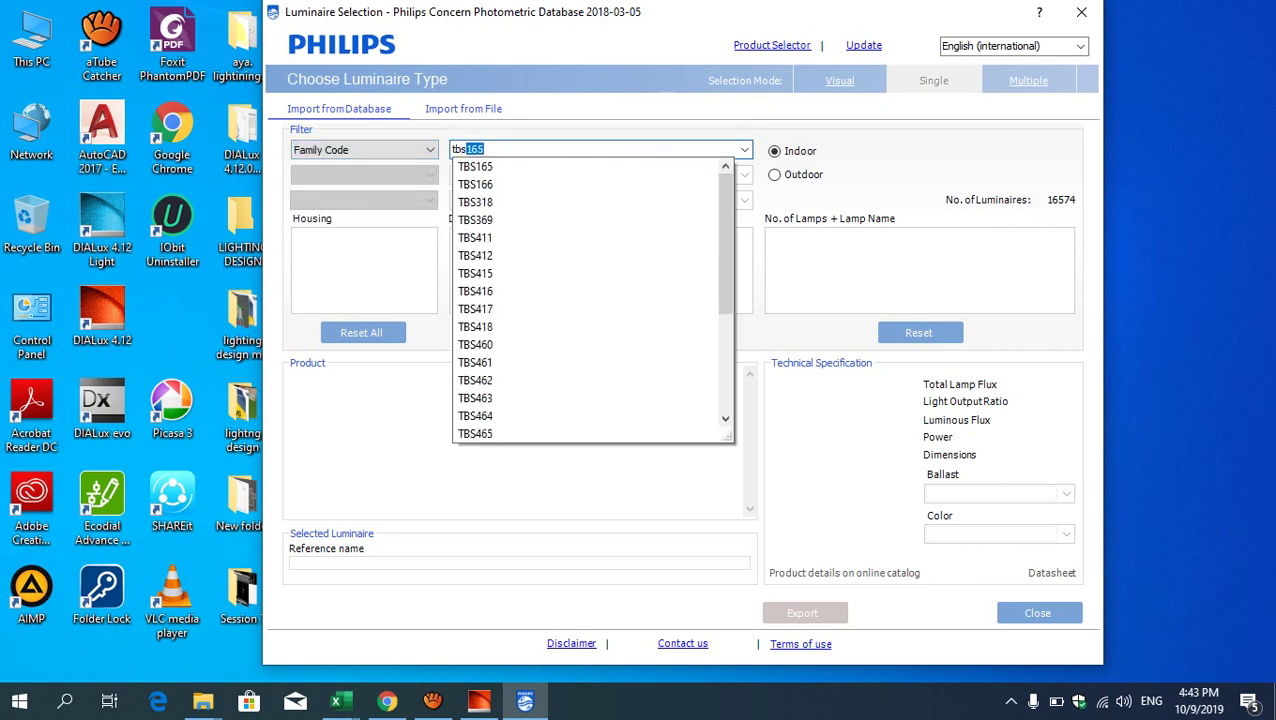
pyautogui.click(487, 167)
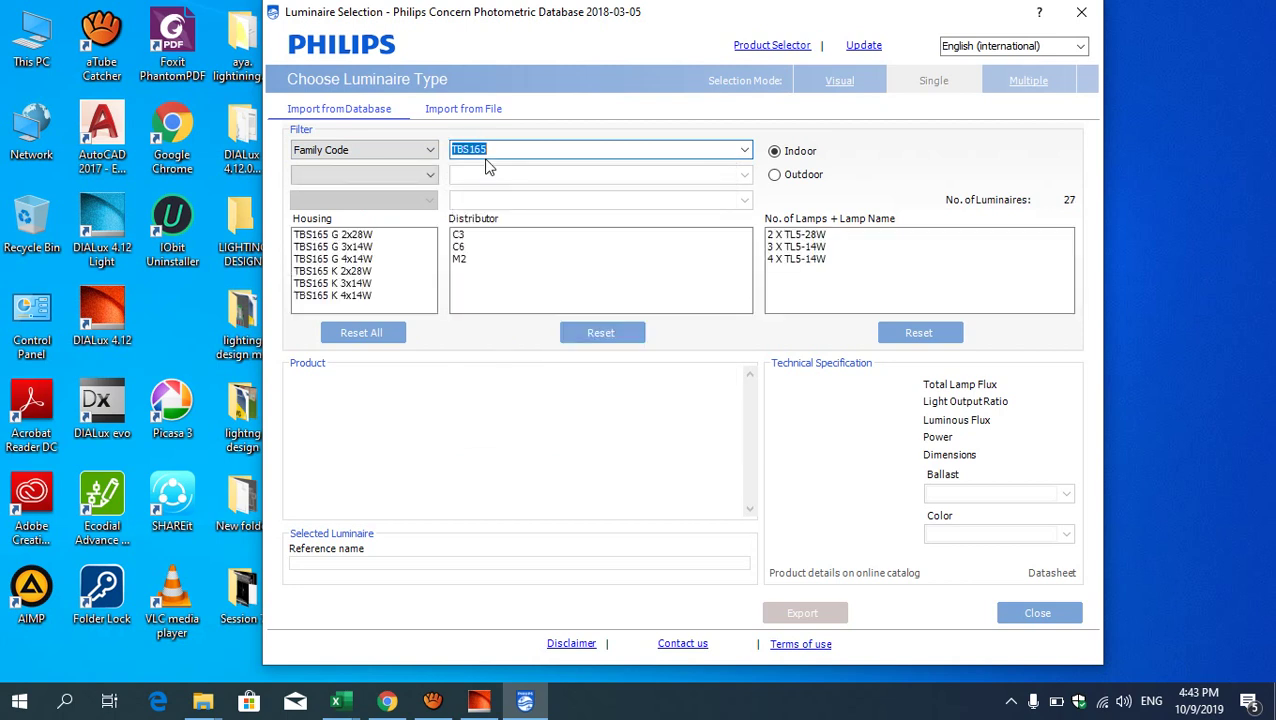
pyautogui.click(362, 152)
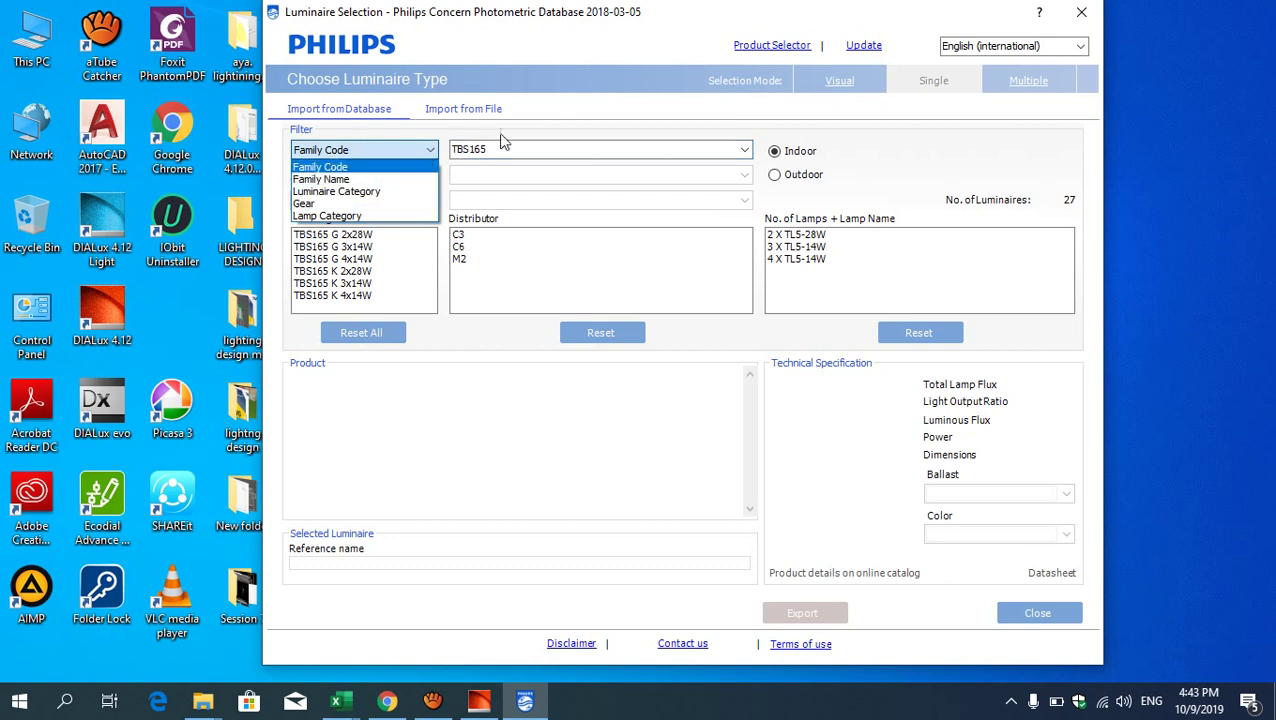
pyautogui.click(543, 150)
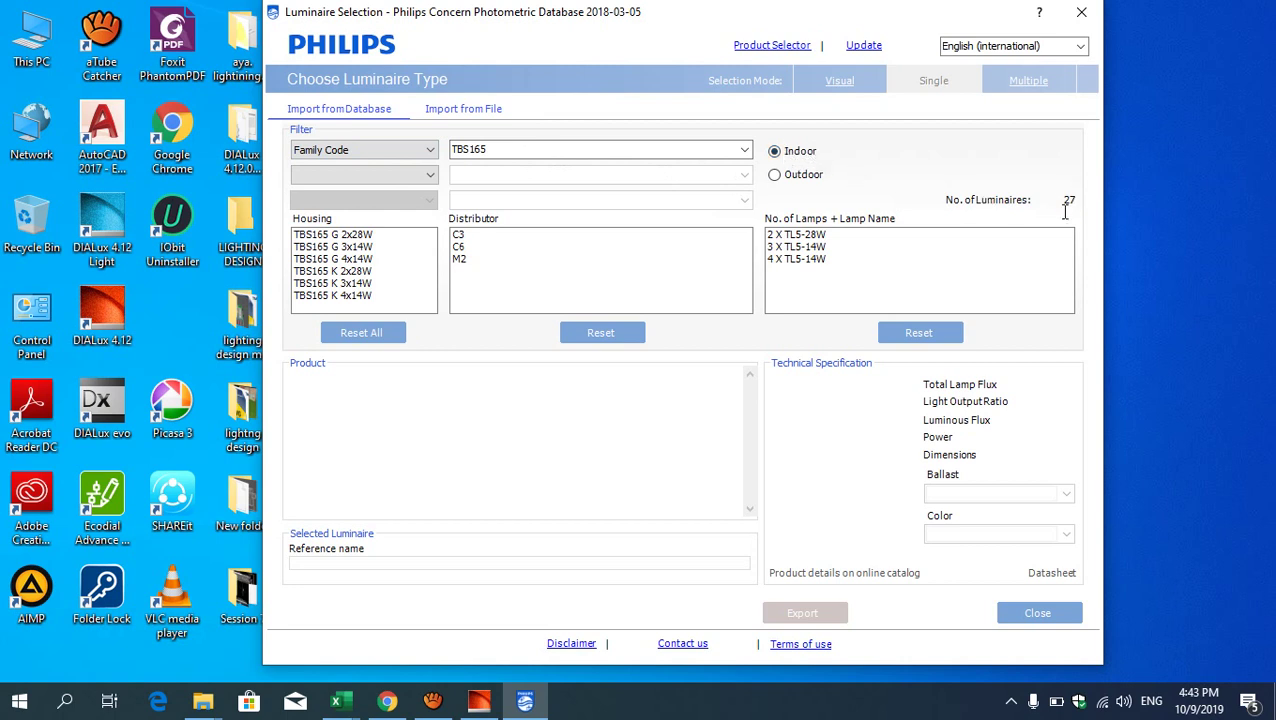
# Narrow the selection to 4 X TL5-14W lamps, distributor C6 and housing TBS165 K 4x14W.
pyautogui.click(798, 260)
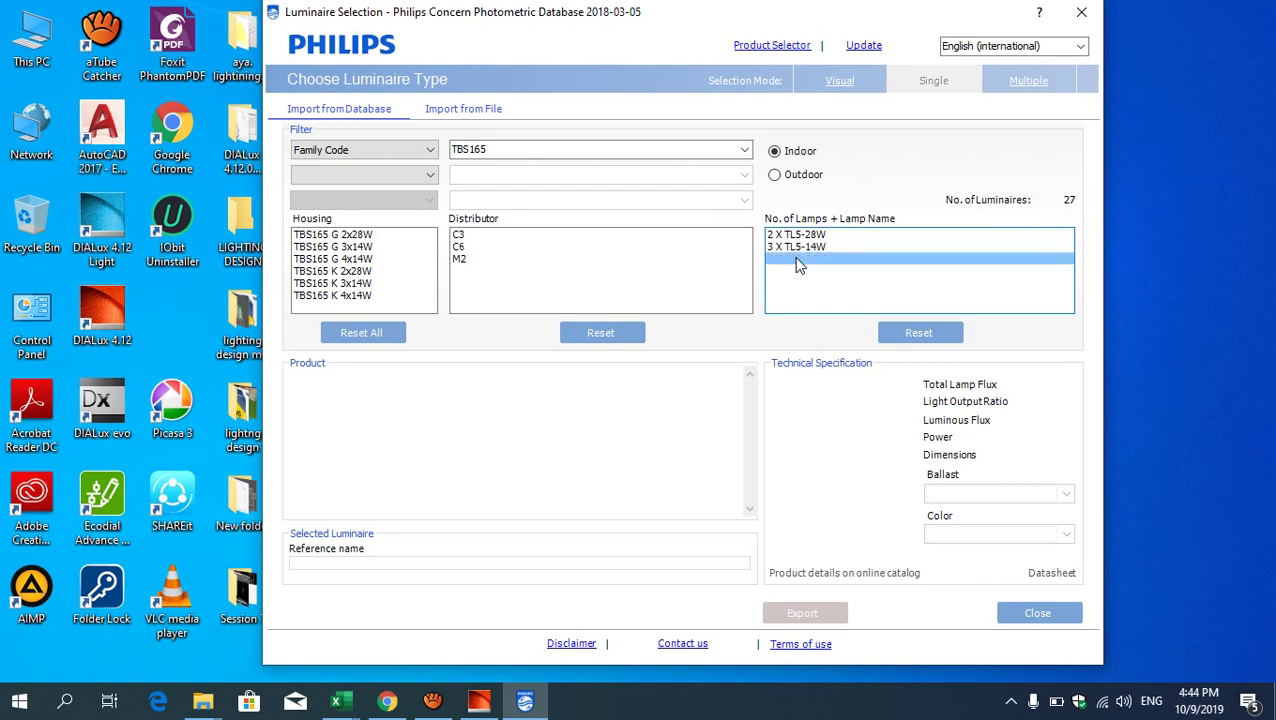
pyautogui.click(463, 249)
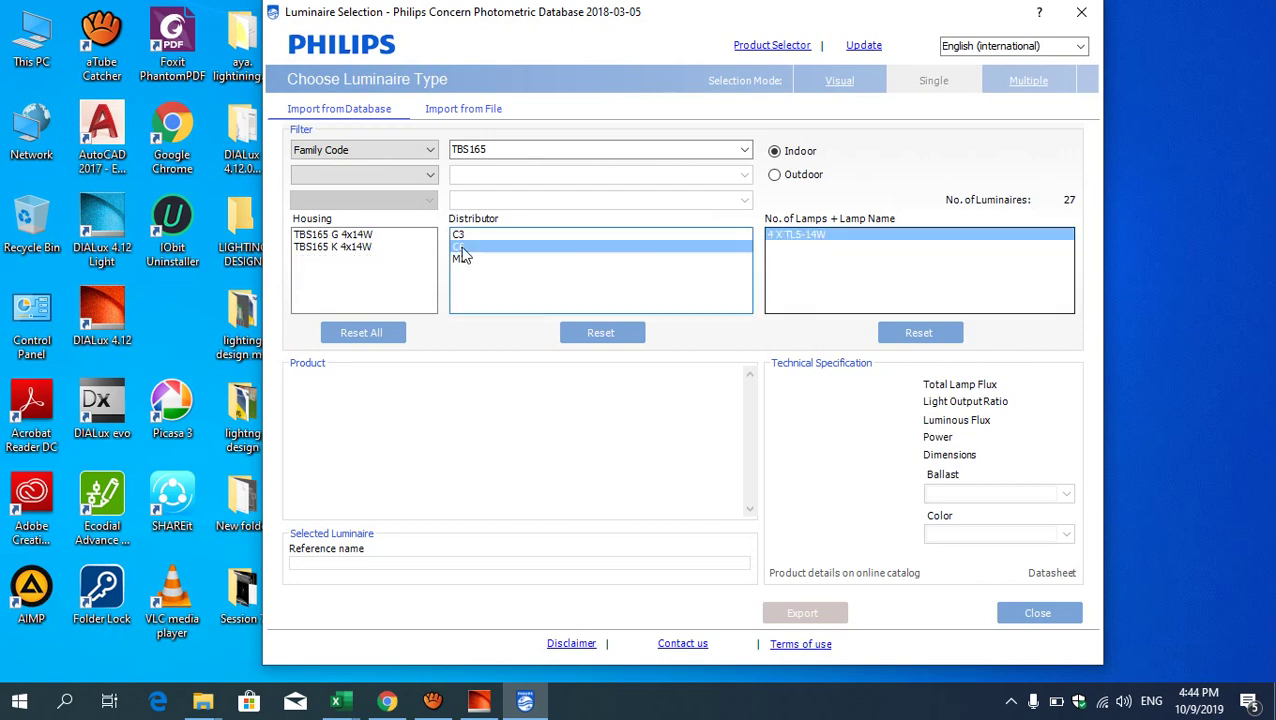
pyautogui.click(352, 248)
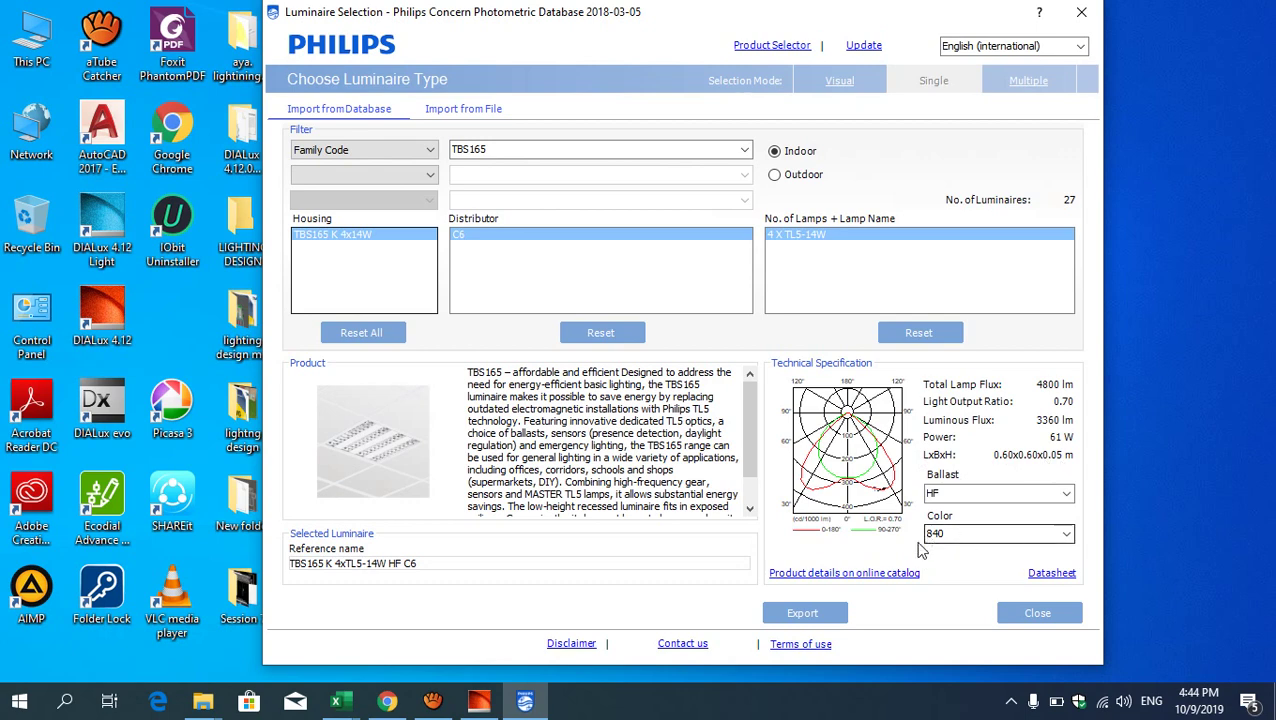
pyautogui.moveTo(667, 10); pyautogui.dragTo(672, 10)
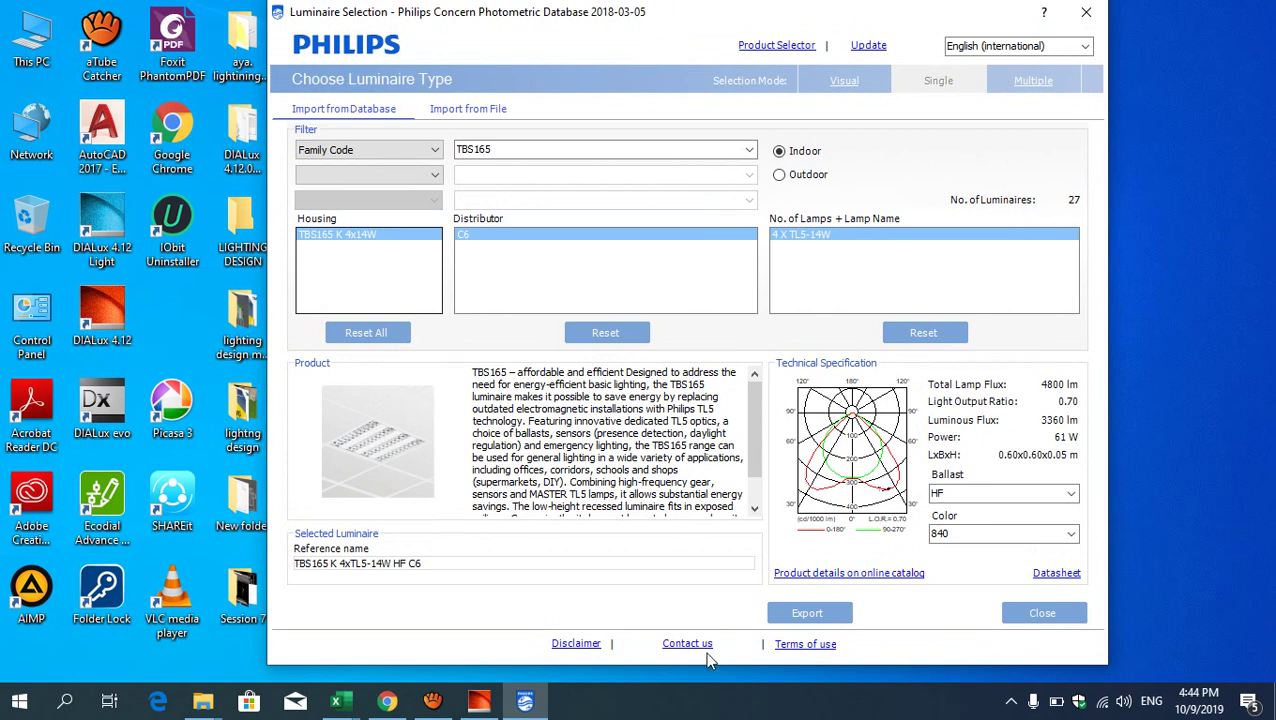
# Start exporting the TBS165 K 4xTL5-14W HF C6 luminaire with DIALux as the output file format.
pyautogui.click(807, 613)
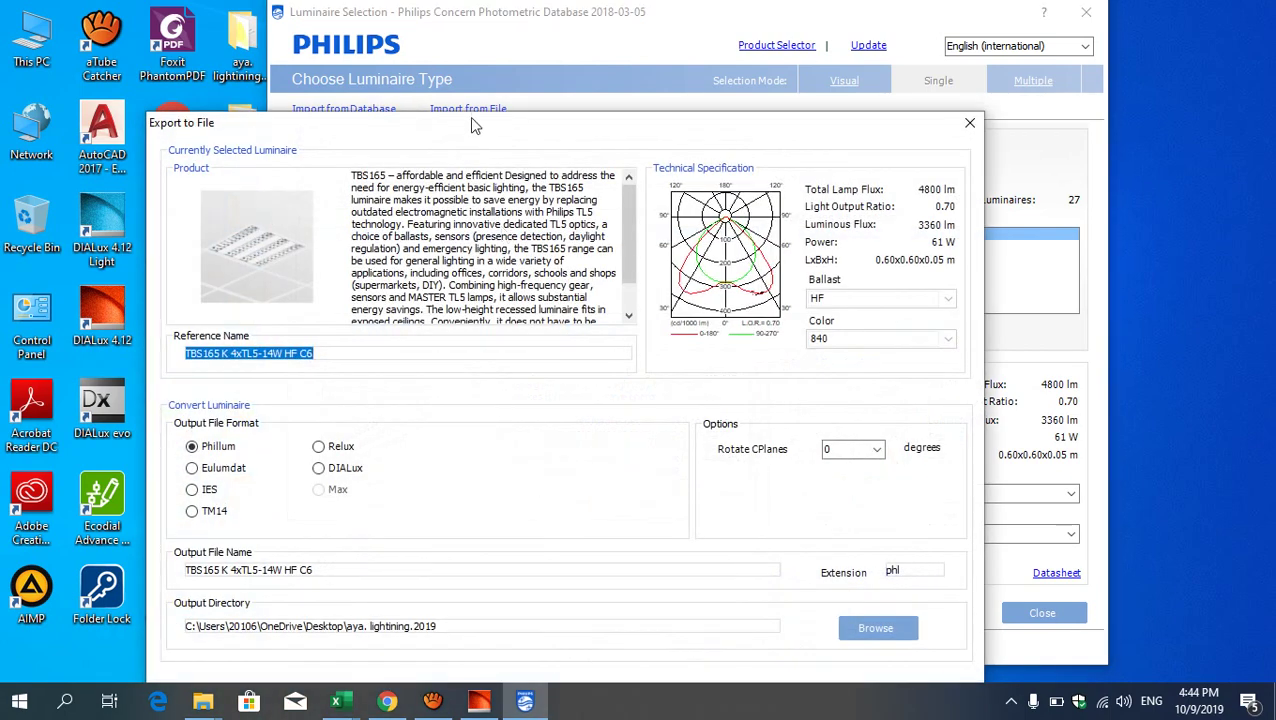
pyautogui.moveTo(474, 125); pyautogui.dragTo(484, 64)
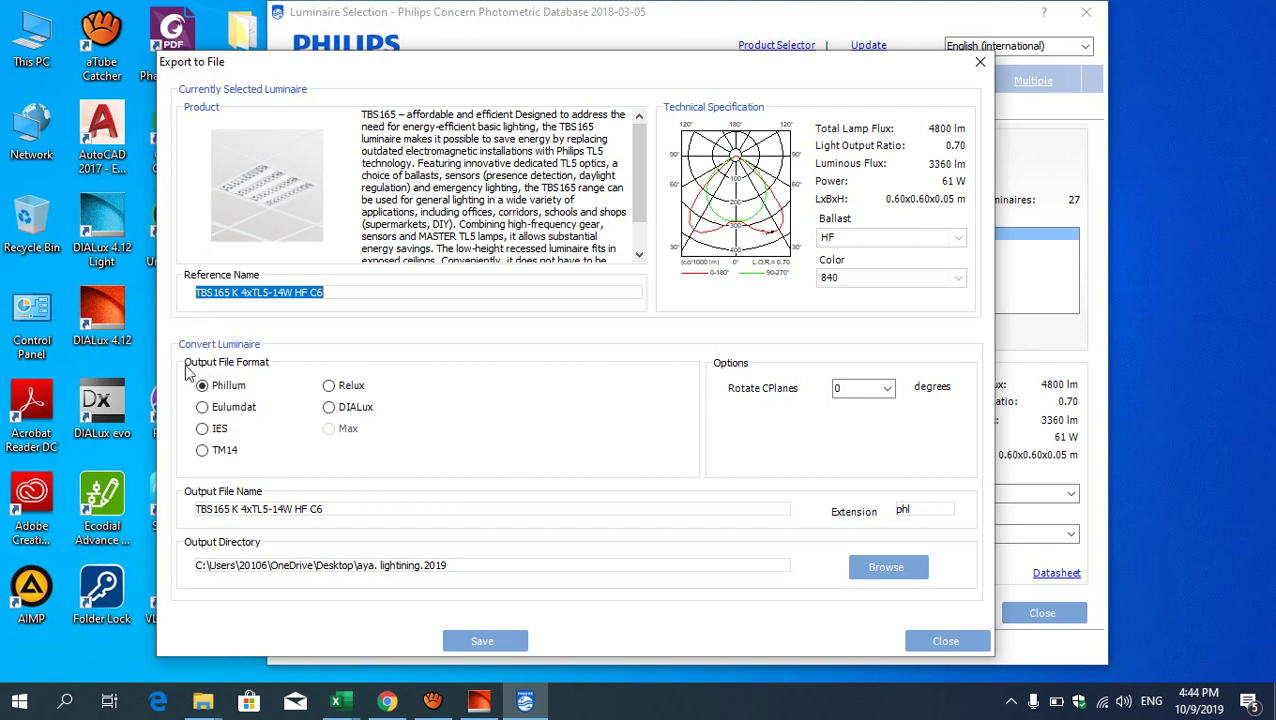
pyautogui.click(331, 416)
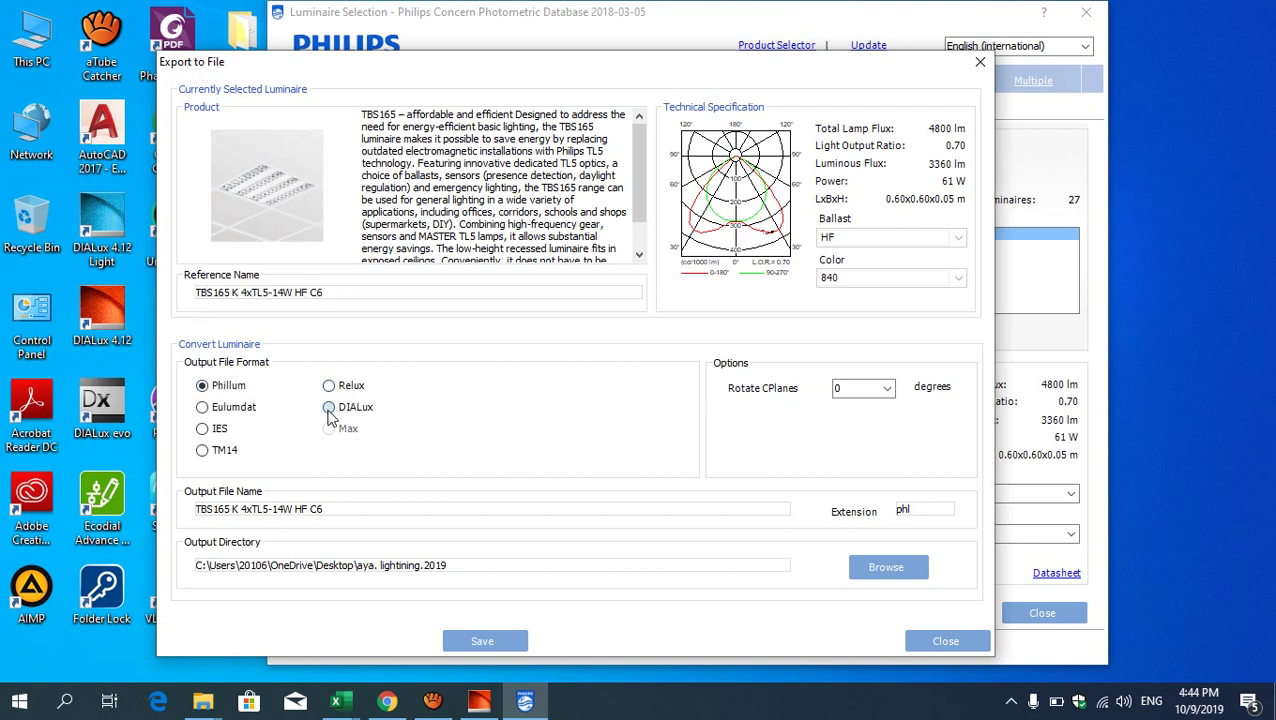
# Create a folder named "lightong fixture d" on the Desktop and set it as the export's output directory.
pyautogui.click(874, 576)
pyautogui.click(577, 355)
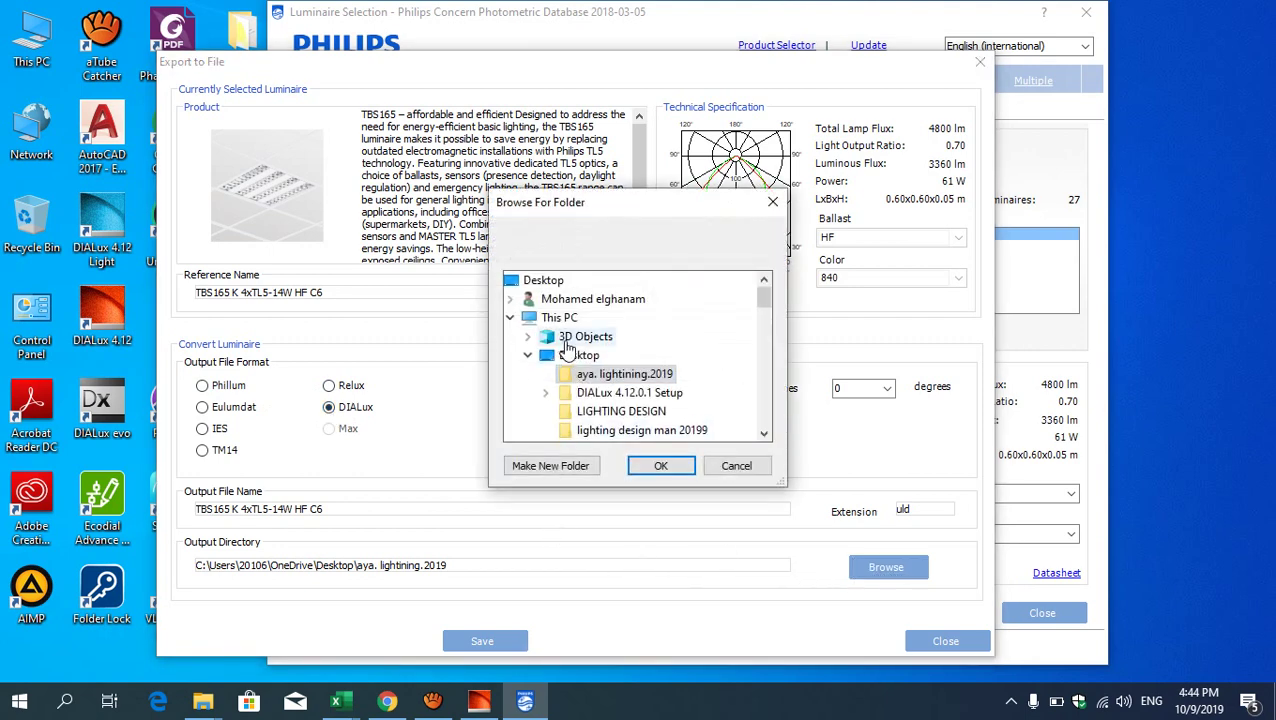
pyautogui.click(550, 466)
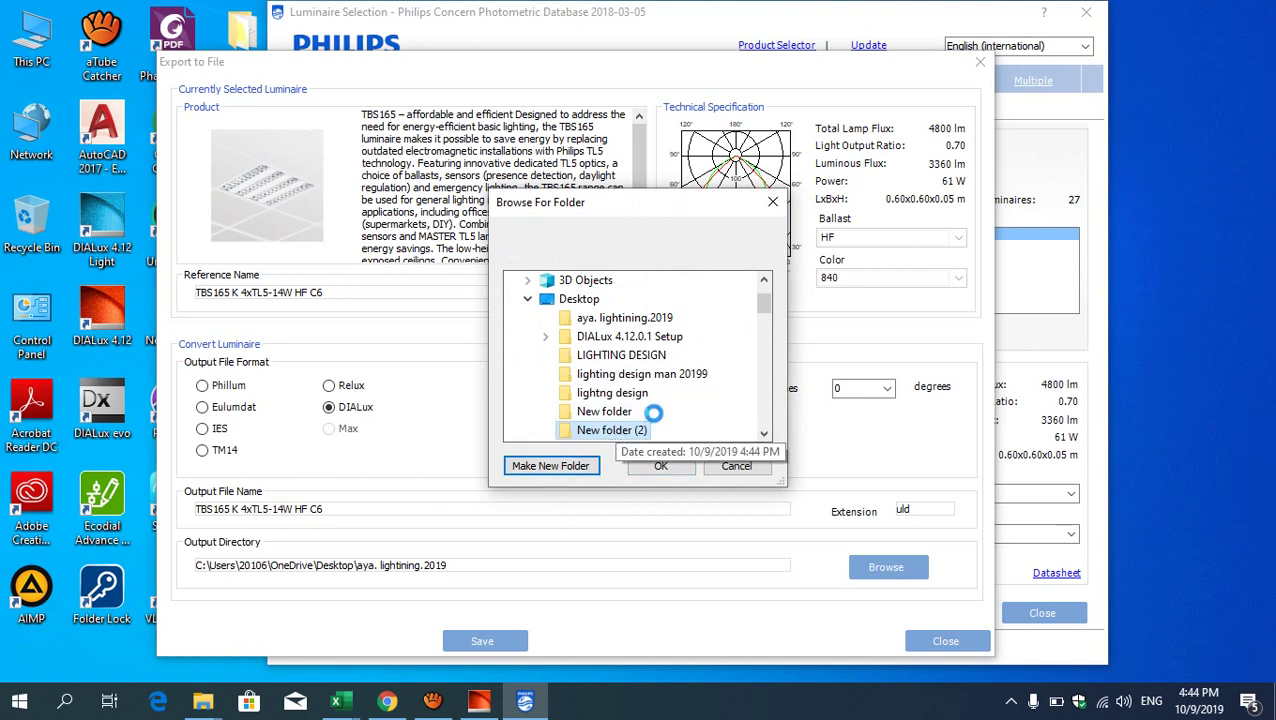
pyautogui.rightClick(612, 430)
pyautogui.click(678, 615)
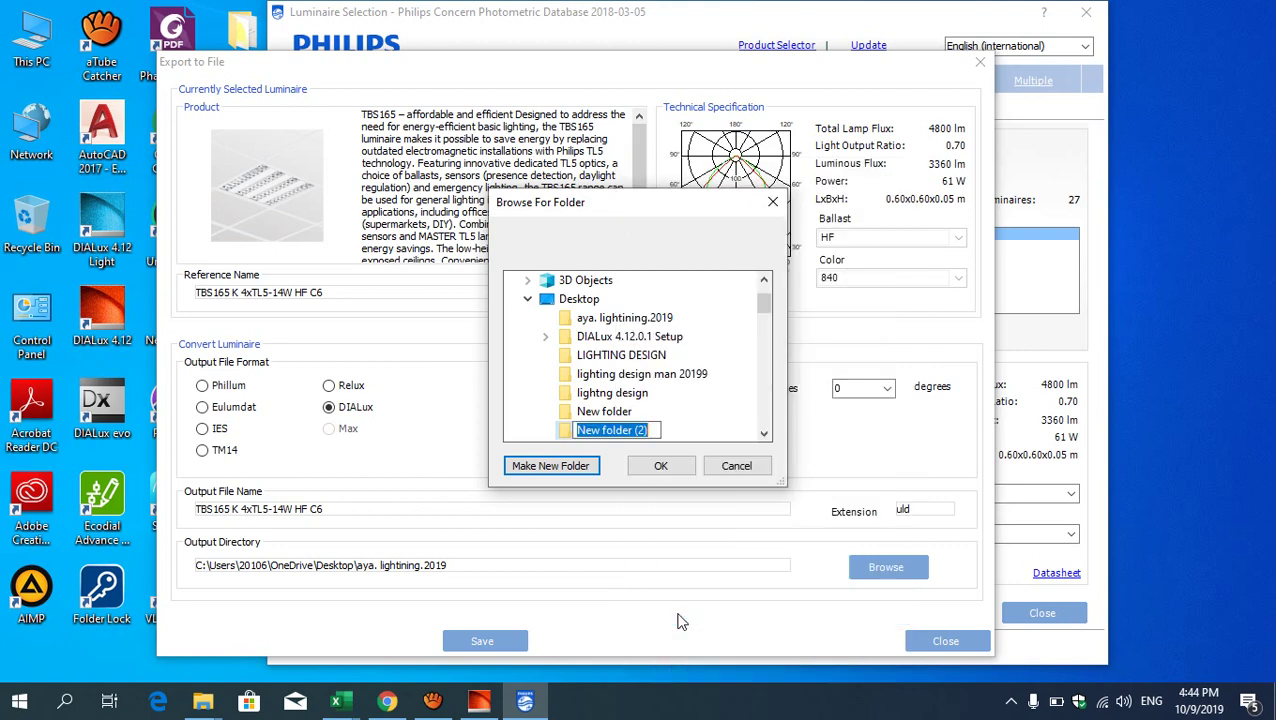
pyautogui.write('light')
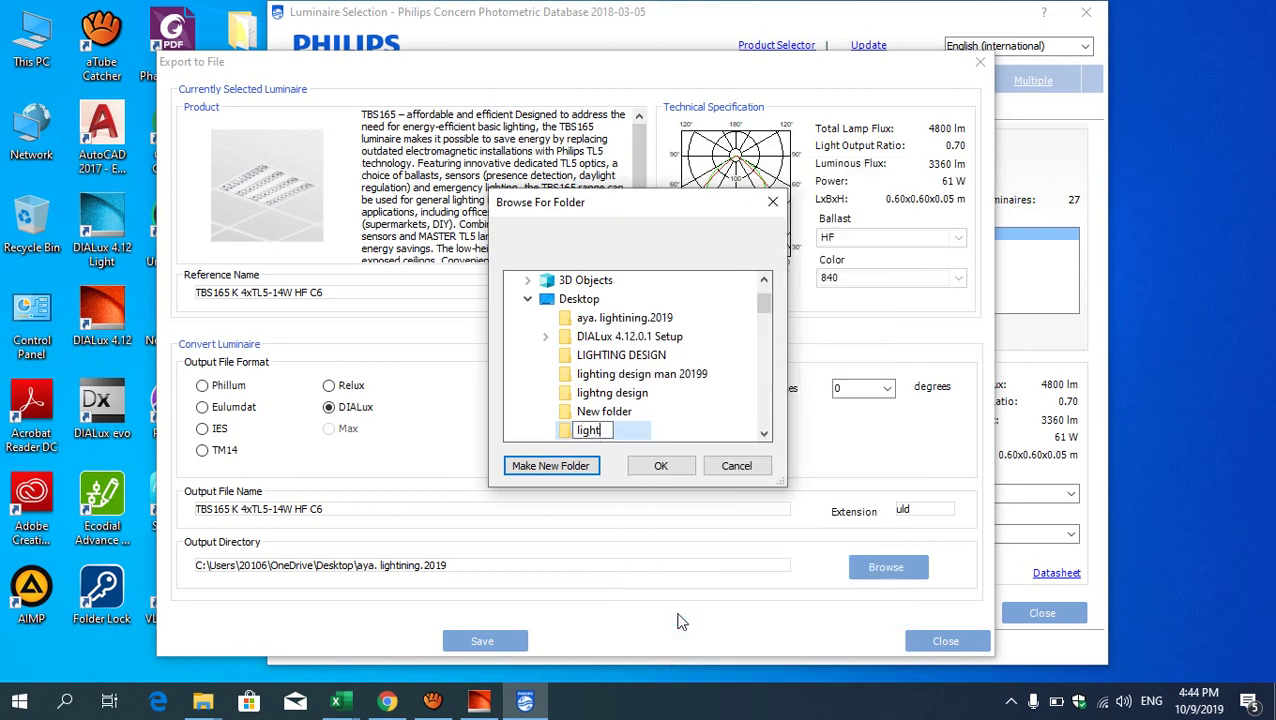
pyautogui.write('ong fixture d')
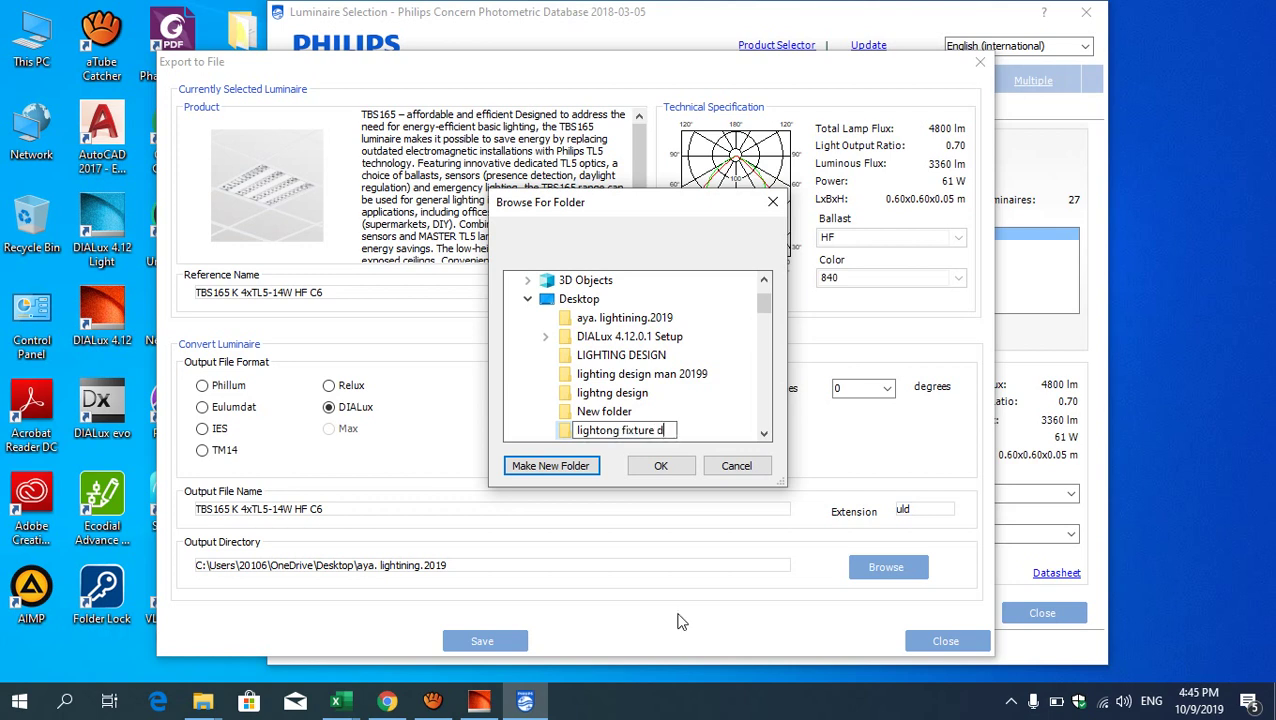
pyautogui.click(661, 466)
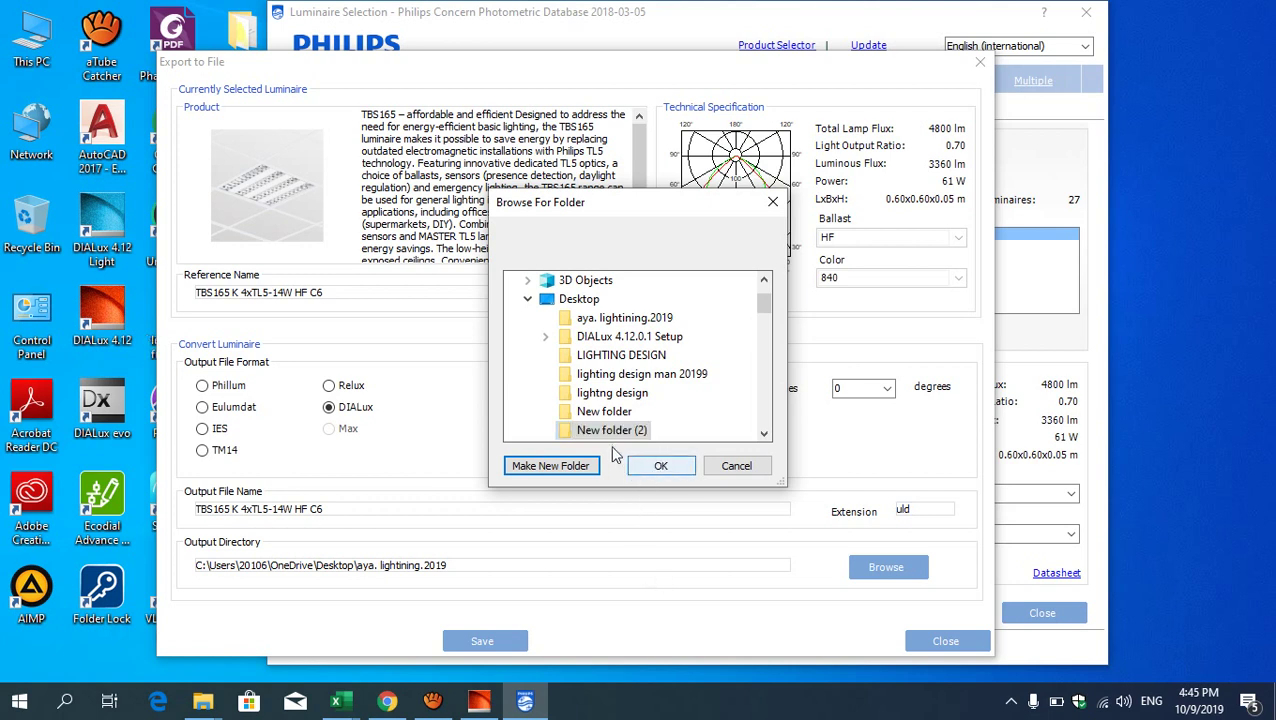
pyautogui.click(661, 466)
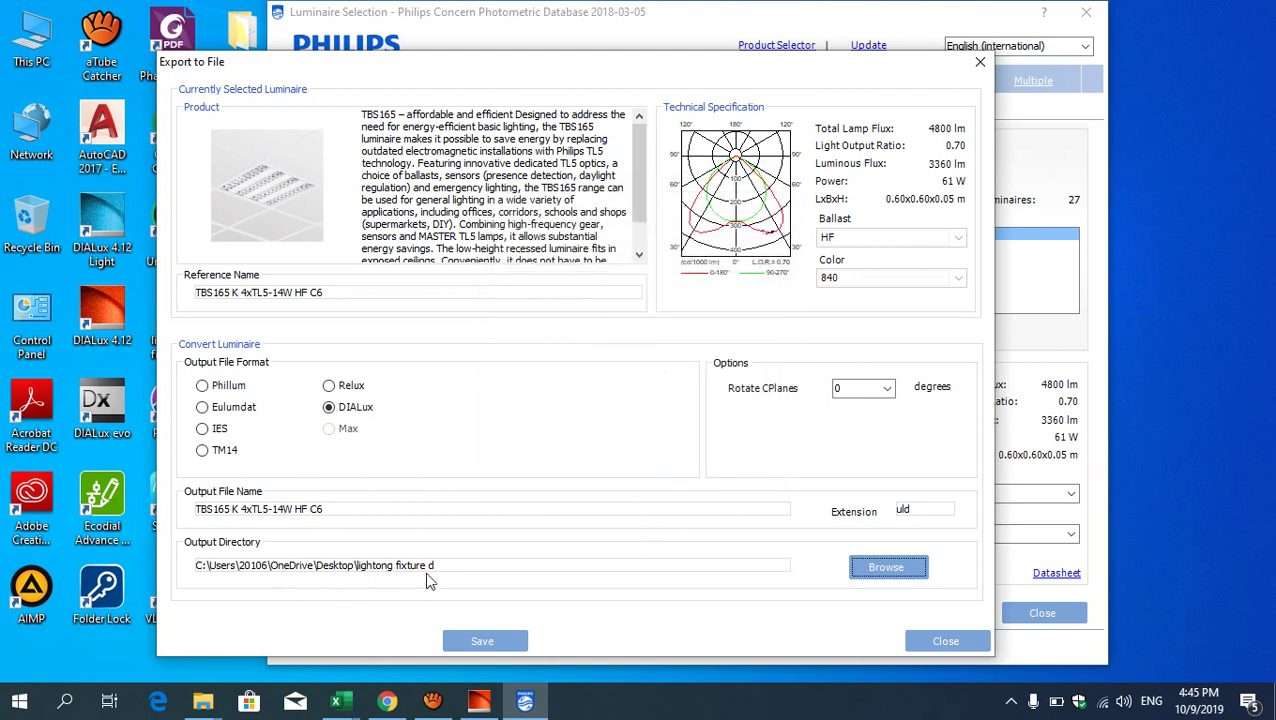
# Save the exported luminaire file and close the Philips luminaire database.
pyautogui.click(486, 640)
pyautogui.click(927, 643)
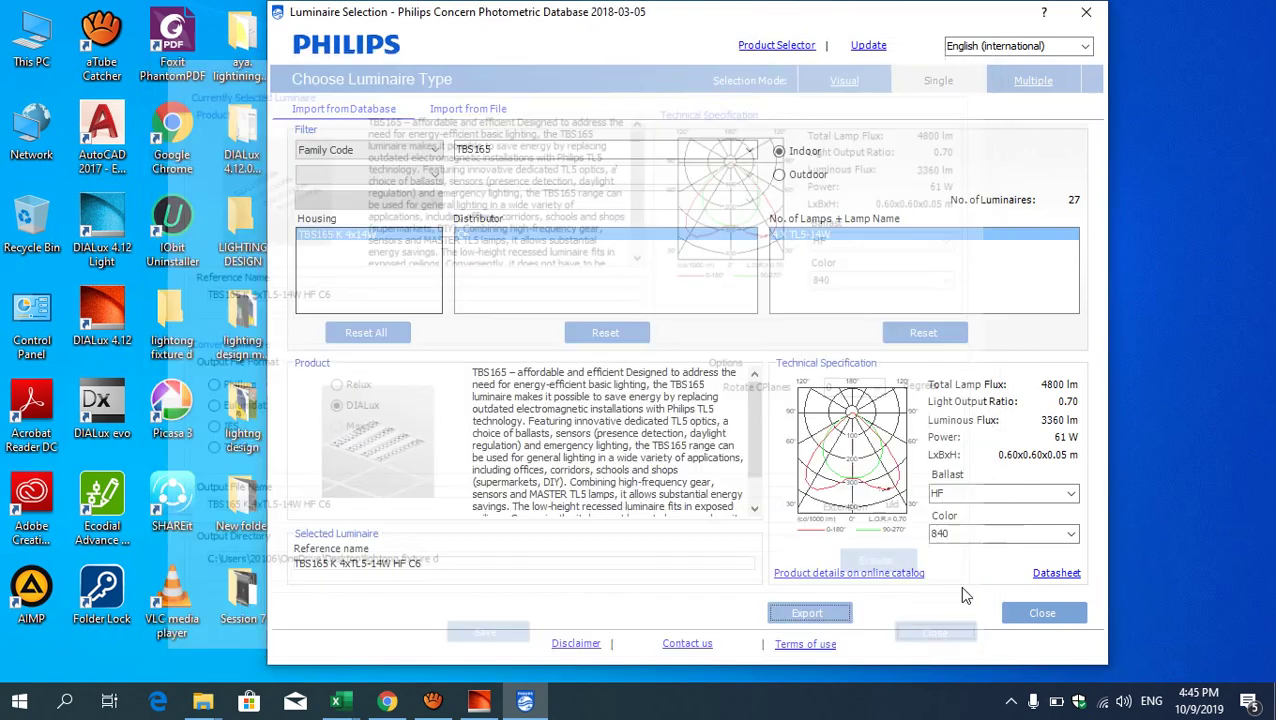
pyautogui.click(1080, 15)
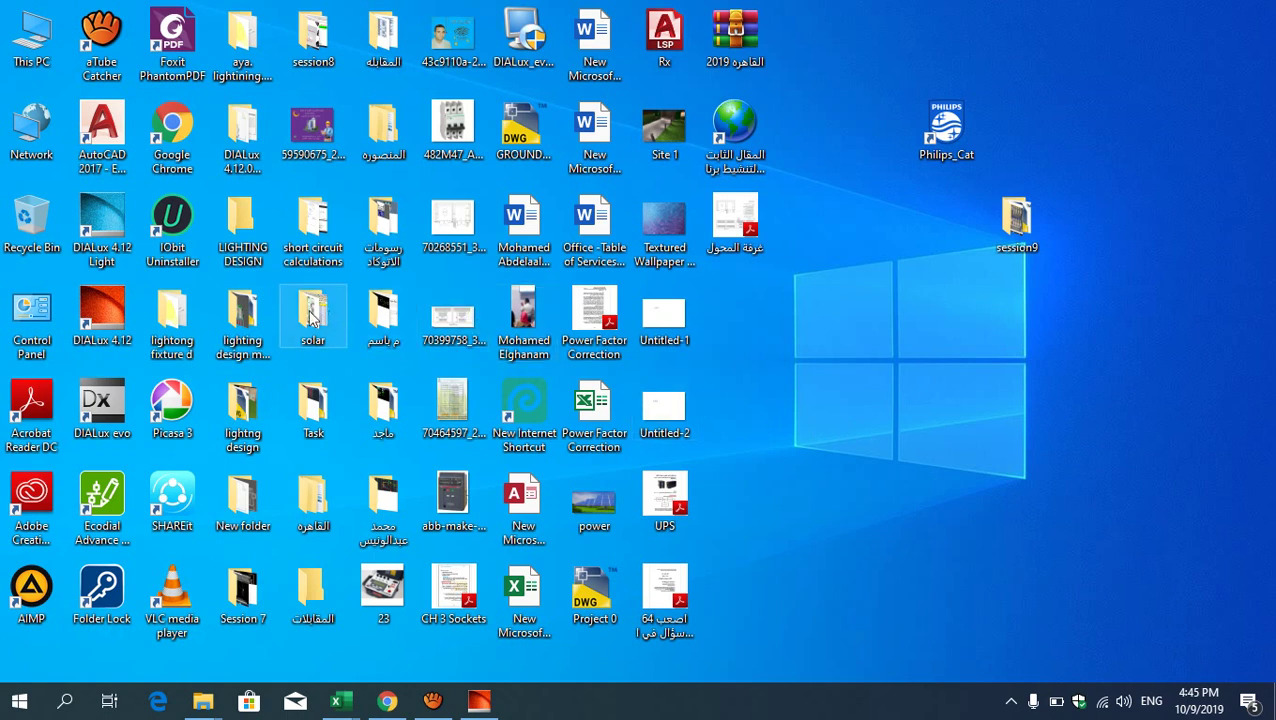
# Move the "lightong fixture d" folder to the empty desktop area below session9 and check the exported files inside it.
pyautogui.moveTo(178, 322); pyautogui.dragTo(966, 402)
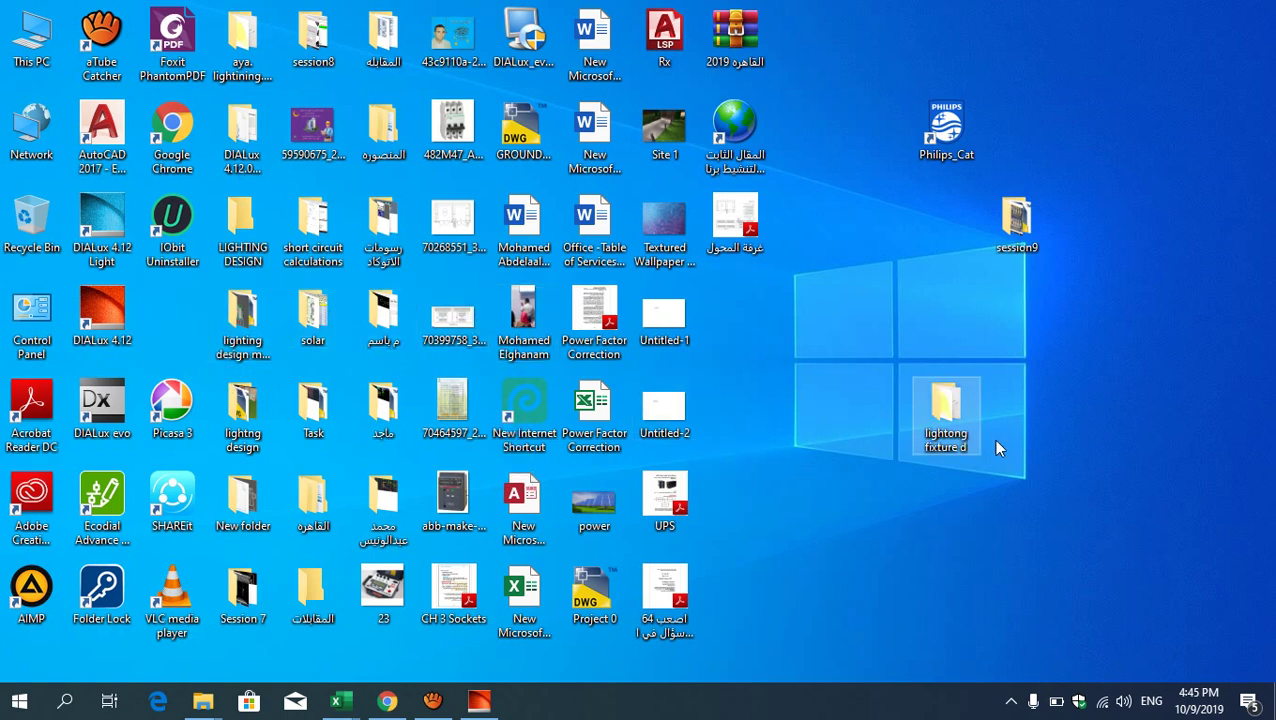
pyautogui.doubleClick(968, 392)
pyautogui.click(225, 155)
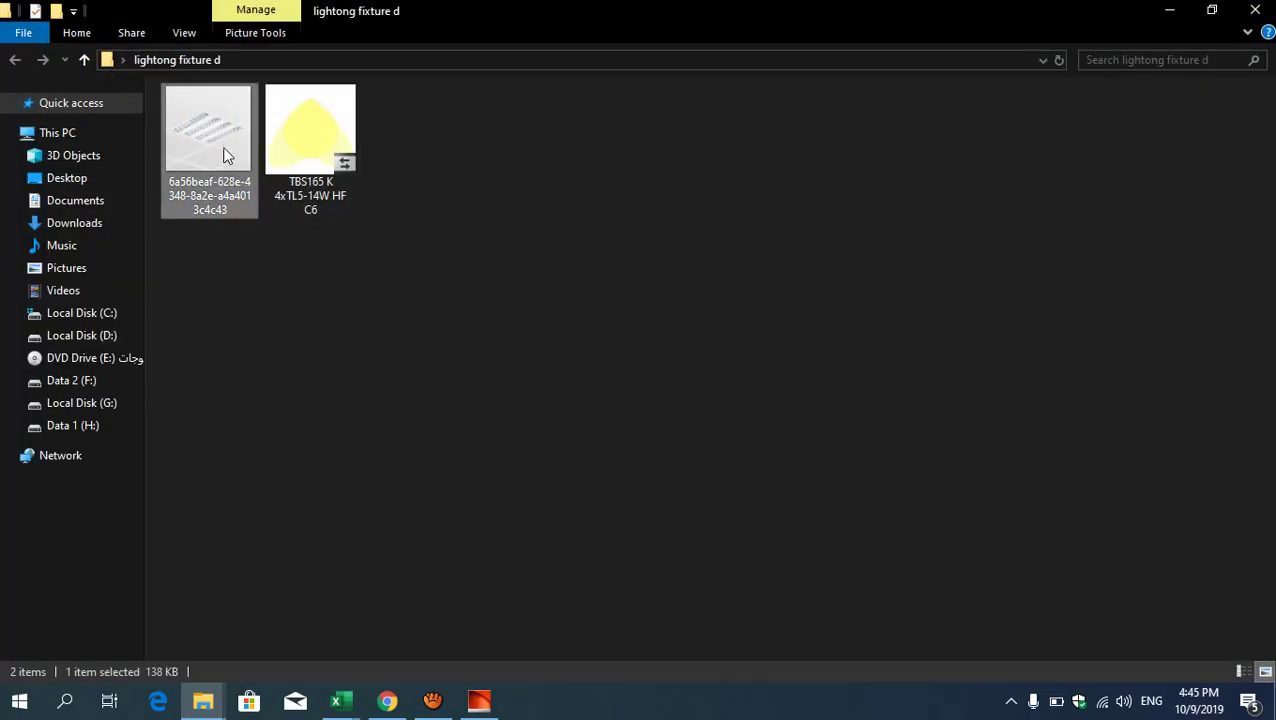
pyautogui.click(303, 153)
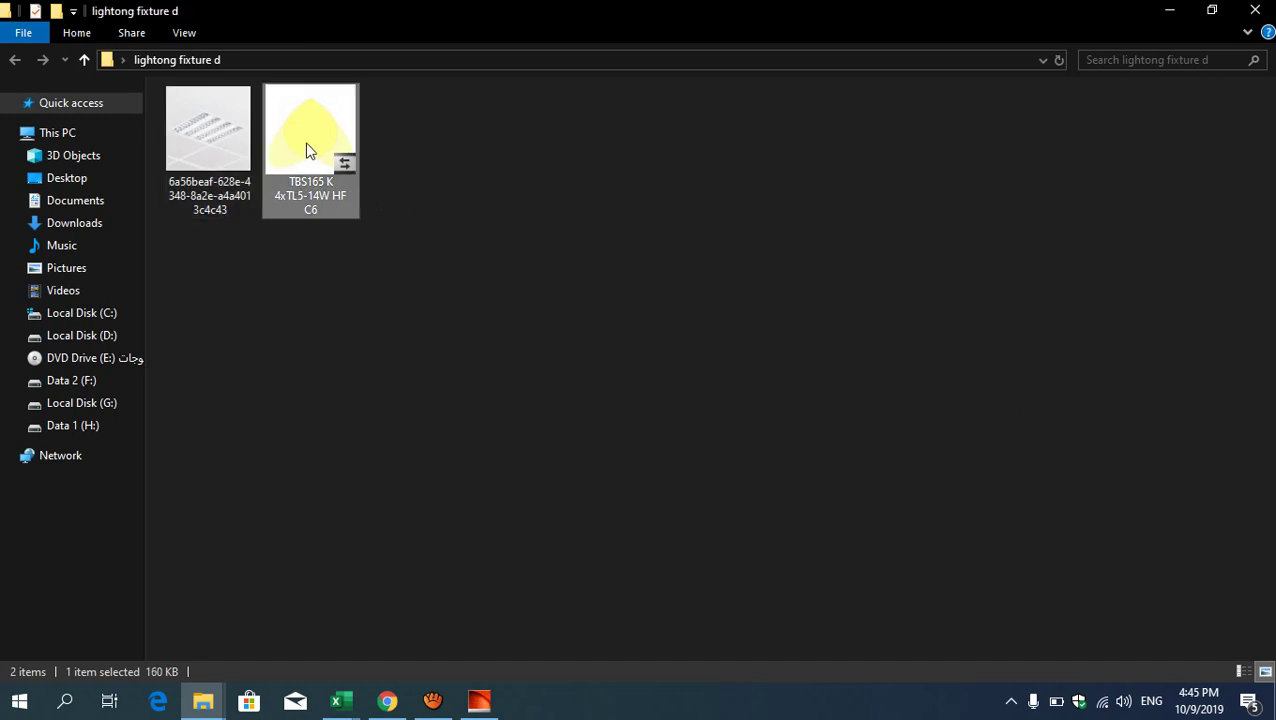
pyautogui.click(1167, 12)
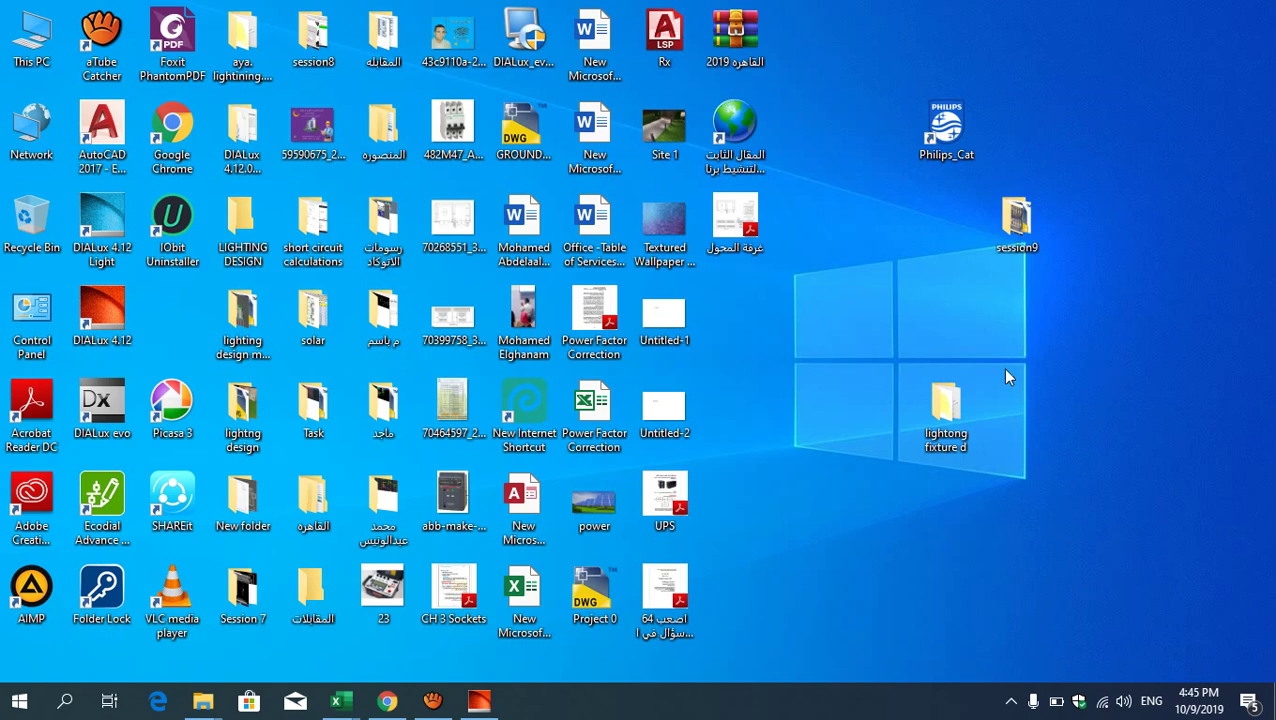
# Switch to DIALux and insert a new room with the default dimensions of 5.486 × 3.657 × 2.743 m.
pyautogui.click(479, 701)
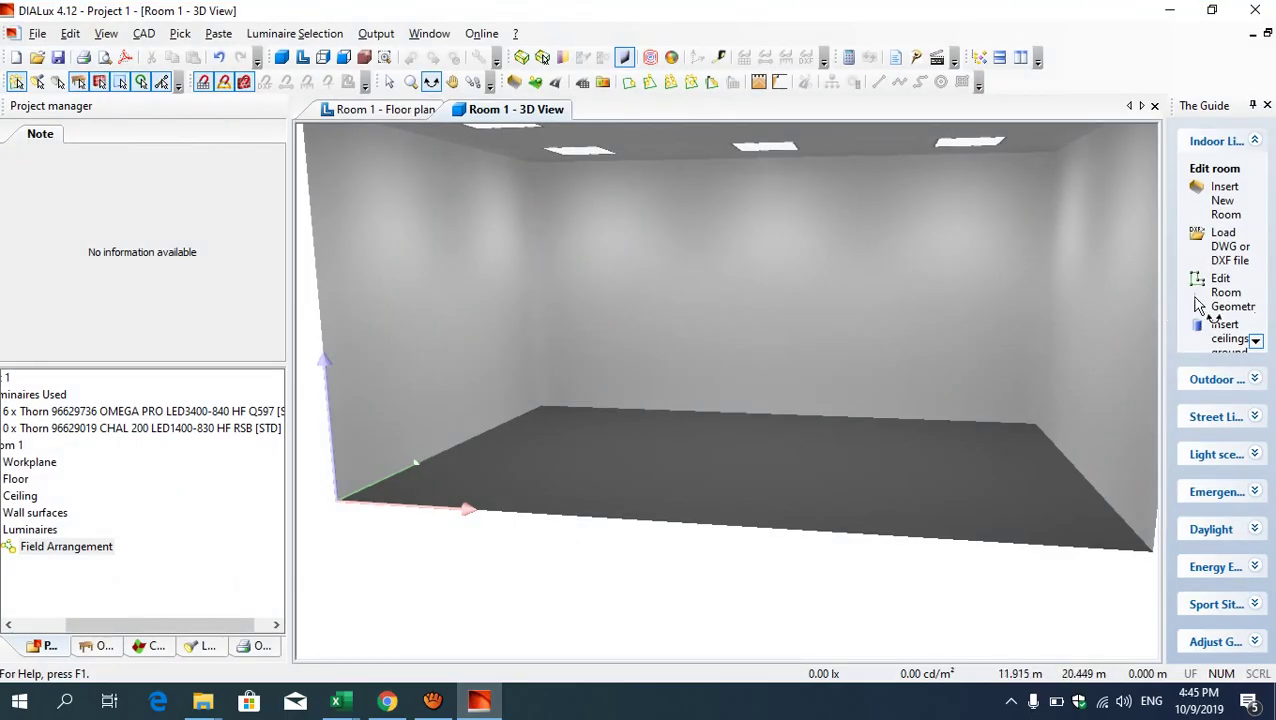
pyautogui.click(1224, 200)
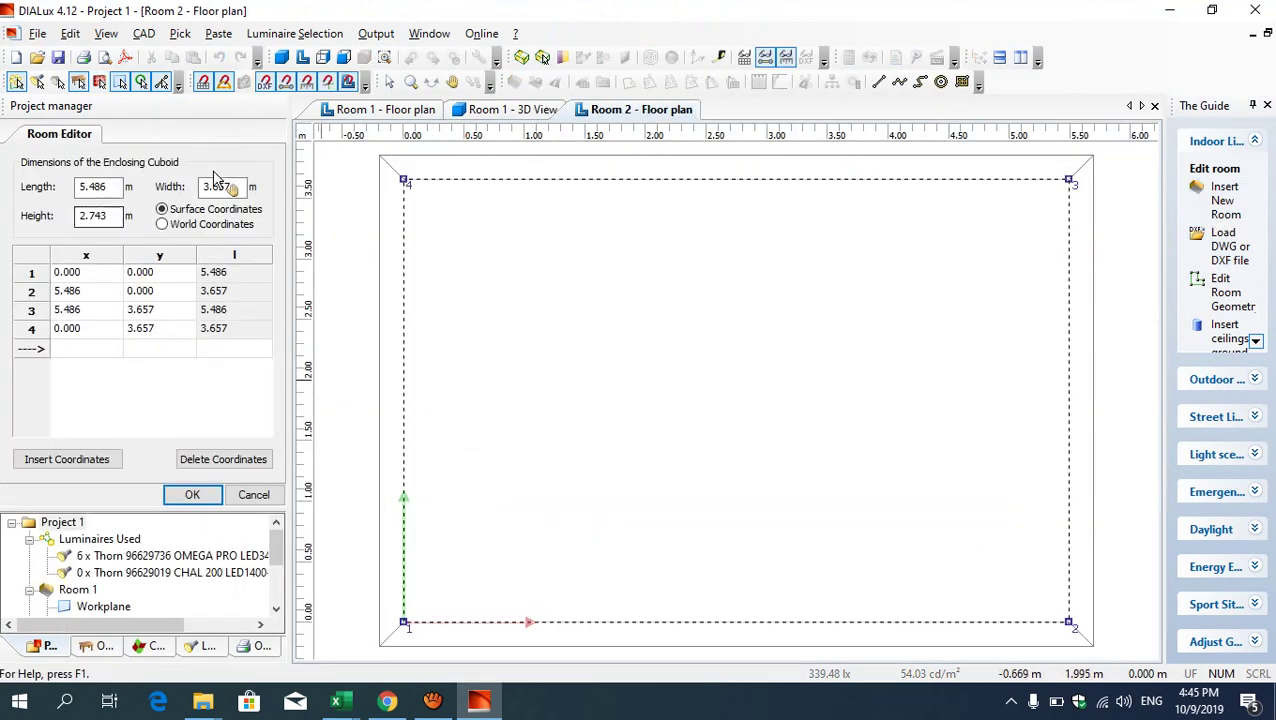
pyautogui.click(190, 494)
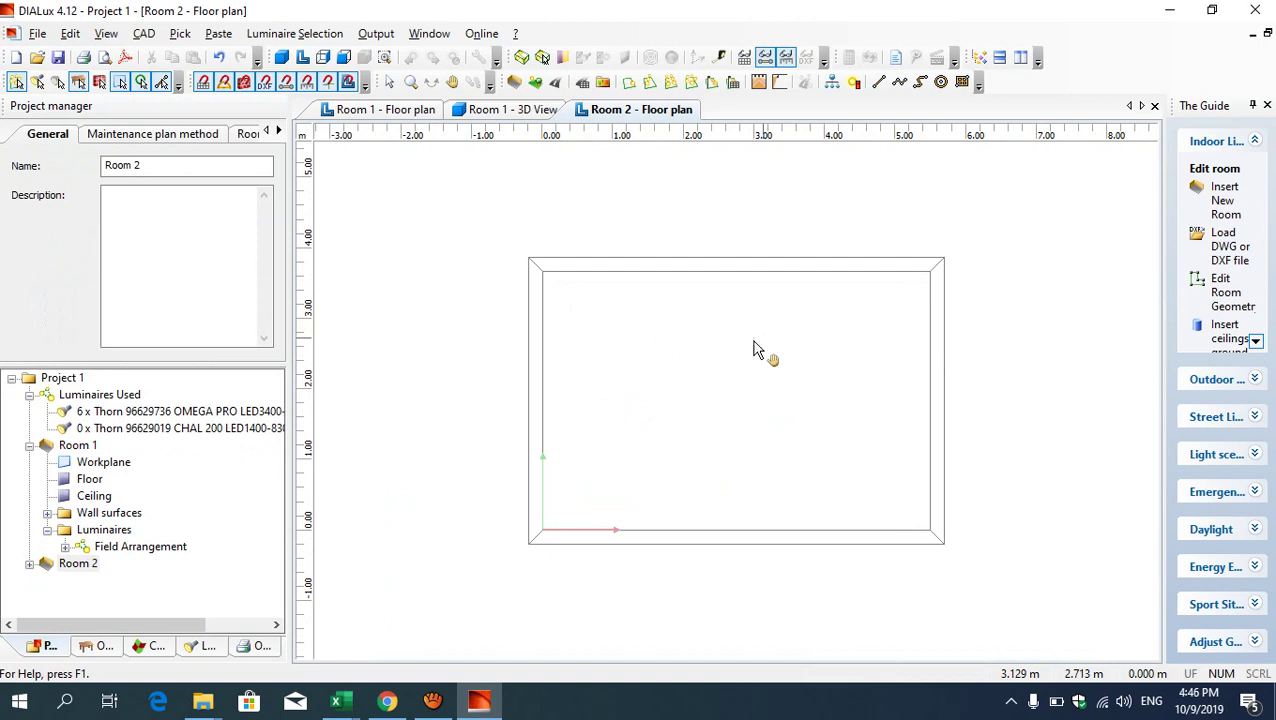
# Add the Desktop folder "lightong fixture d" as a new luminaire files folder.
pyautogui.click(294, 33)
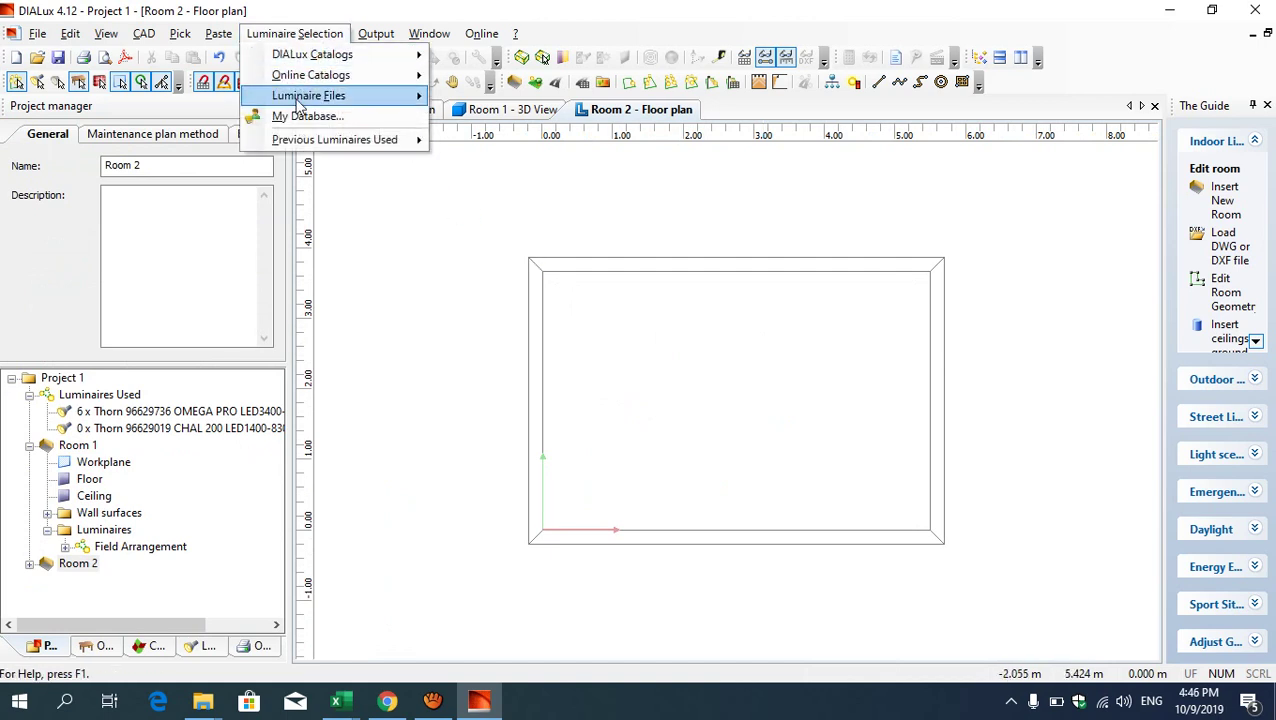
pyautogui.moveTo(295, 96)
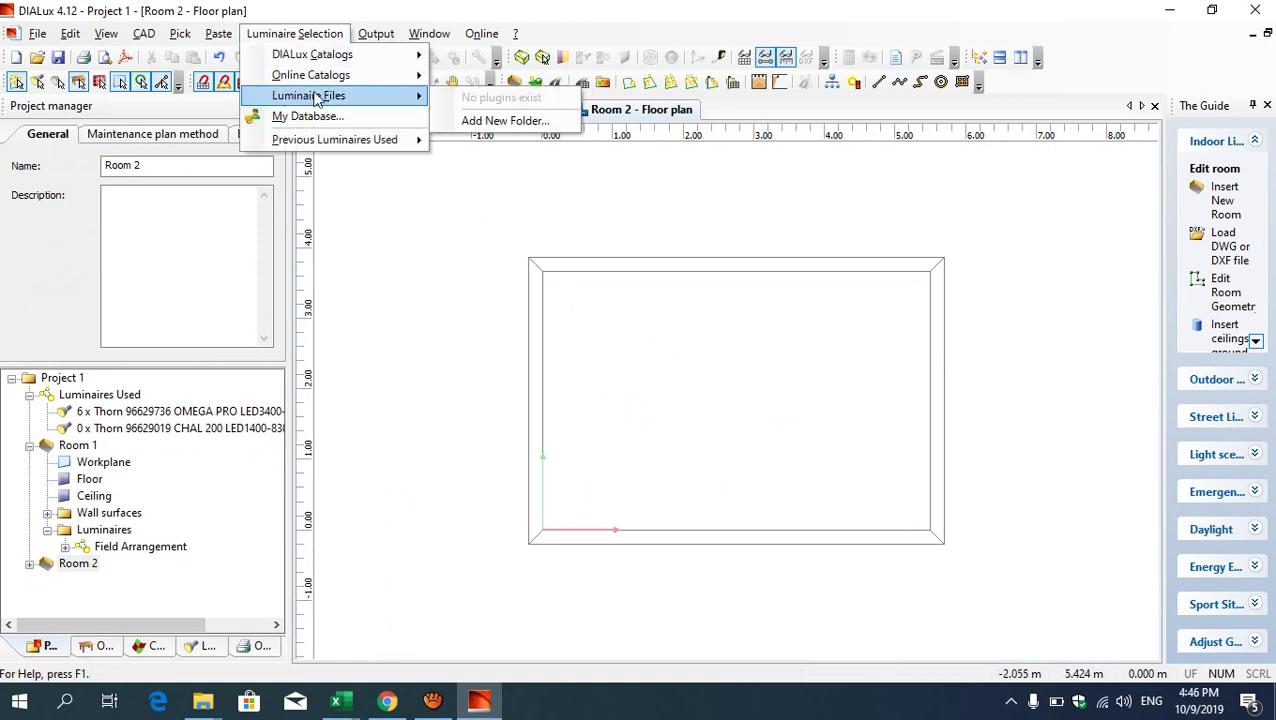
pyautogui.click(462, 121)
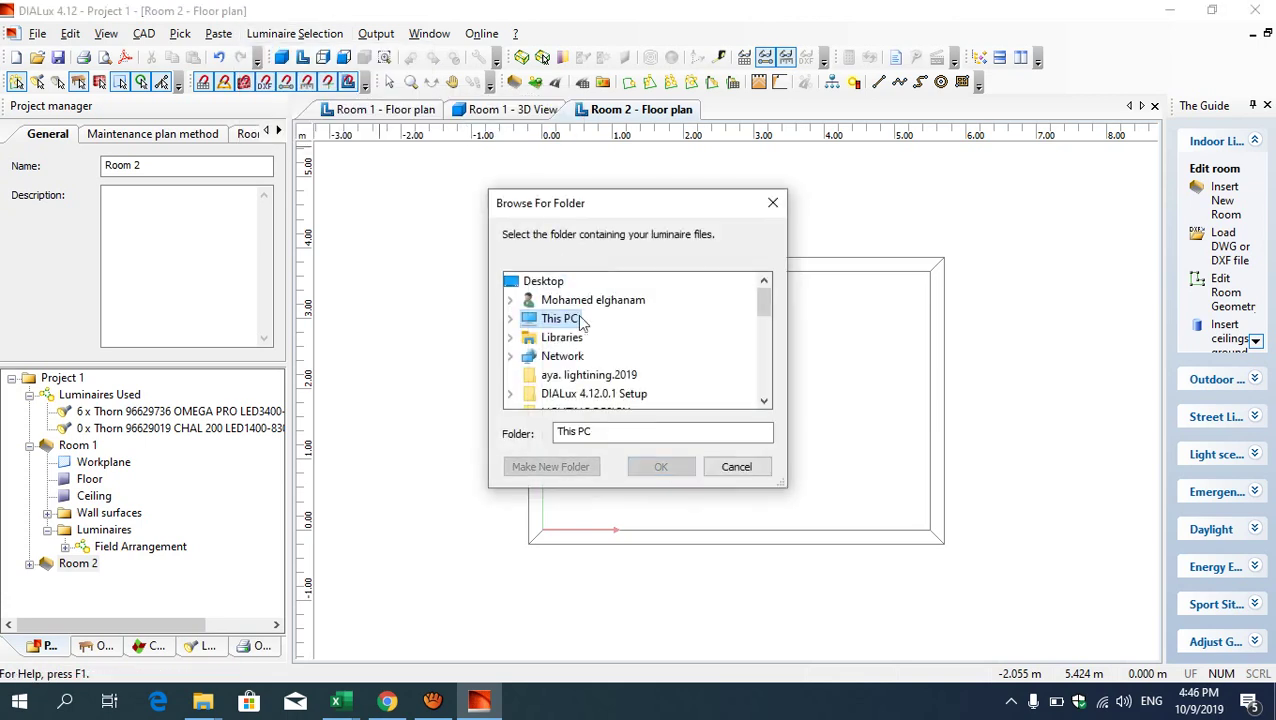
pyautogui.click(549, 285)
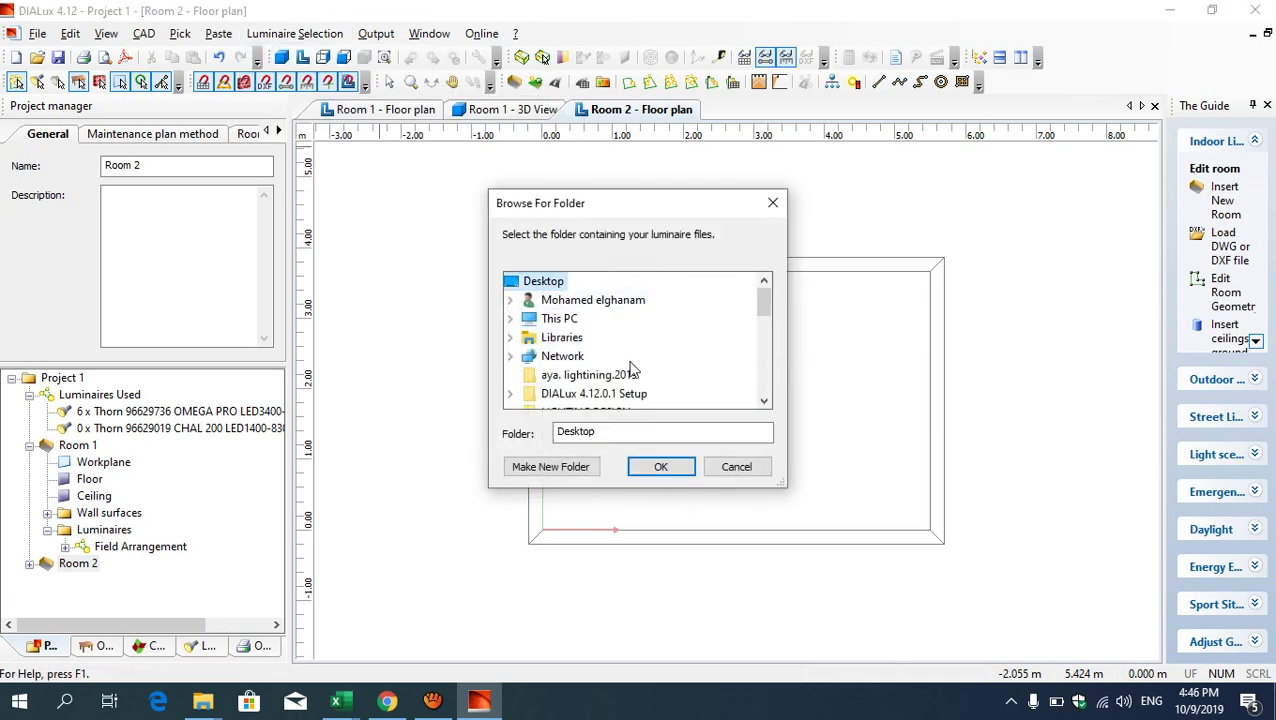
pyautogui.scroll(-1, 632, 370)
pyautogui.scroll(-1, 706, 393)
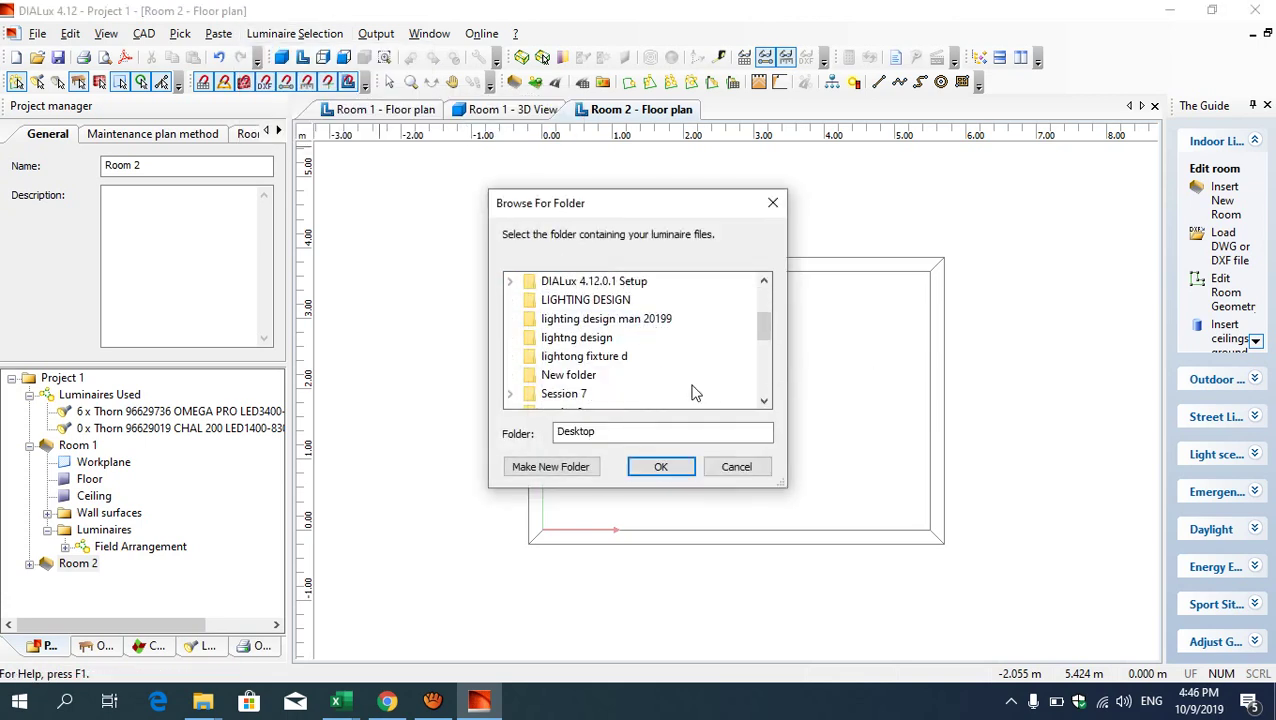
pyautogui.click(580, 358)
pyautogui.click(655, 467)
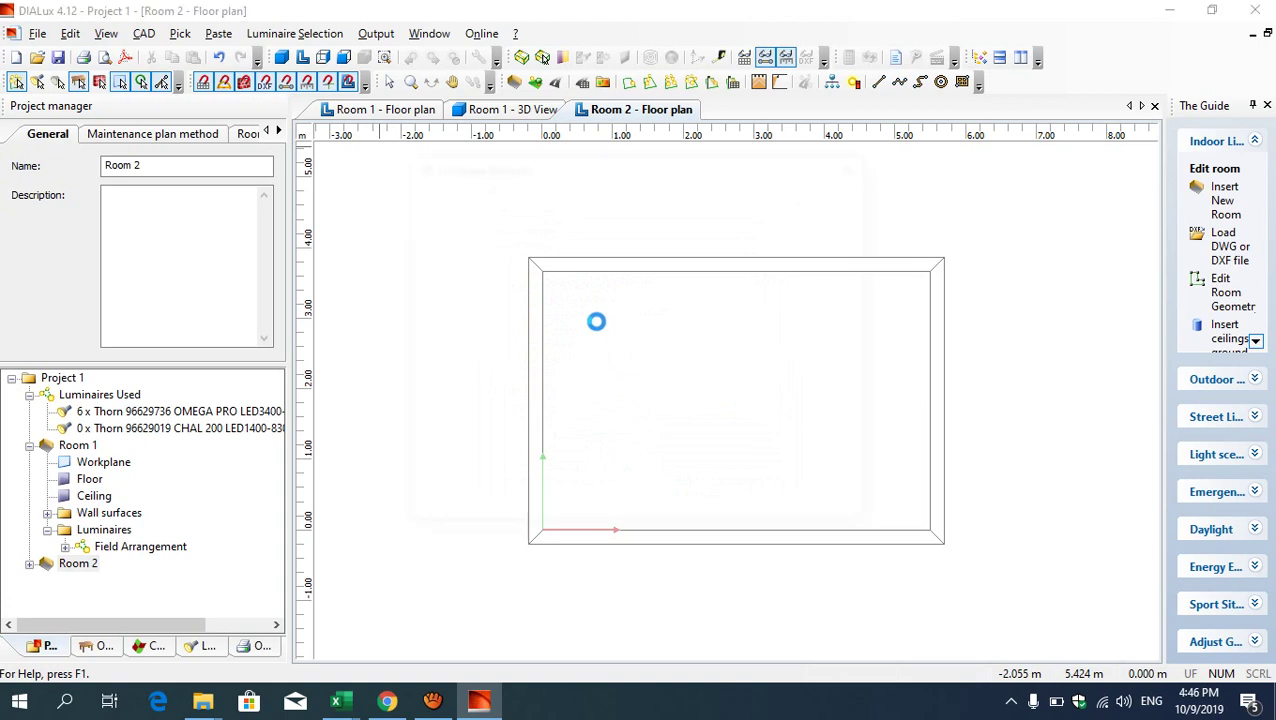
# Add the TBS165 K 4xTL5-14W HF C6 luminaire from the "lightong fixture d" folder to the project and close the folder window.
pyautogui.click(518, 248)
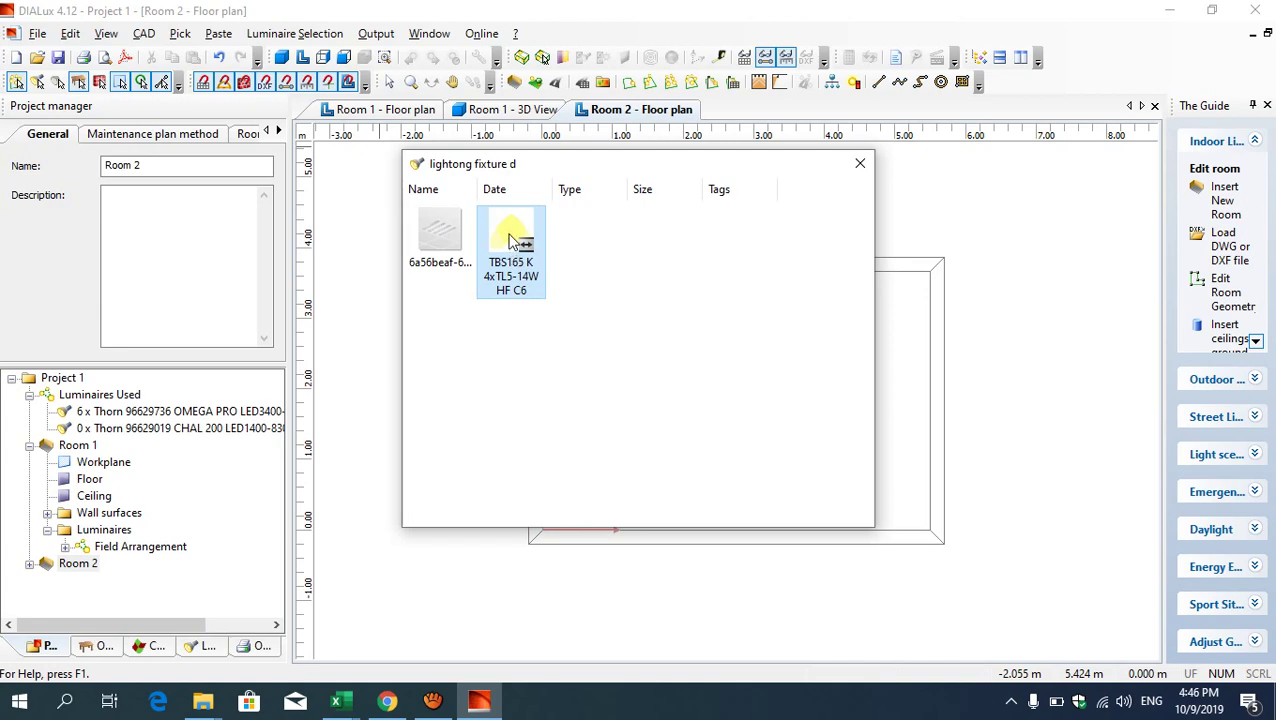
pyautogui.rightClick(510, 240)
pyautogui.click(561, 240)
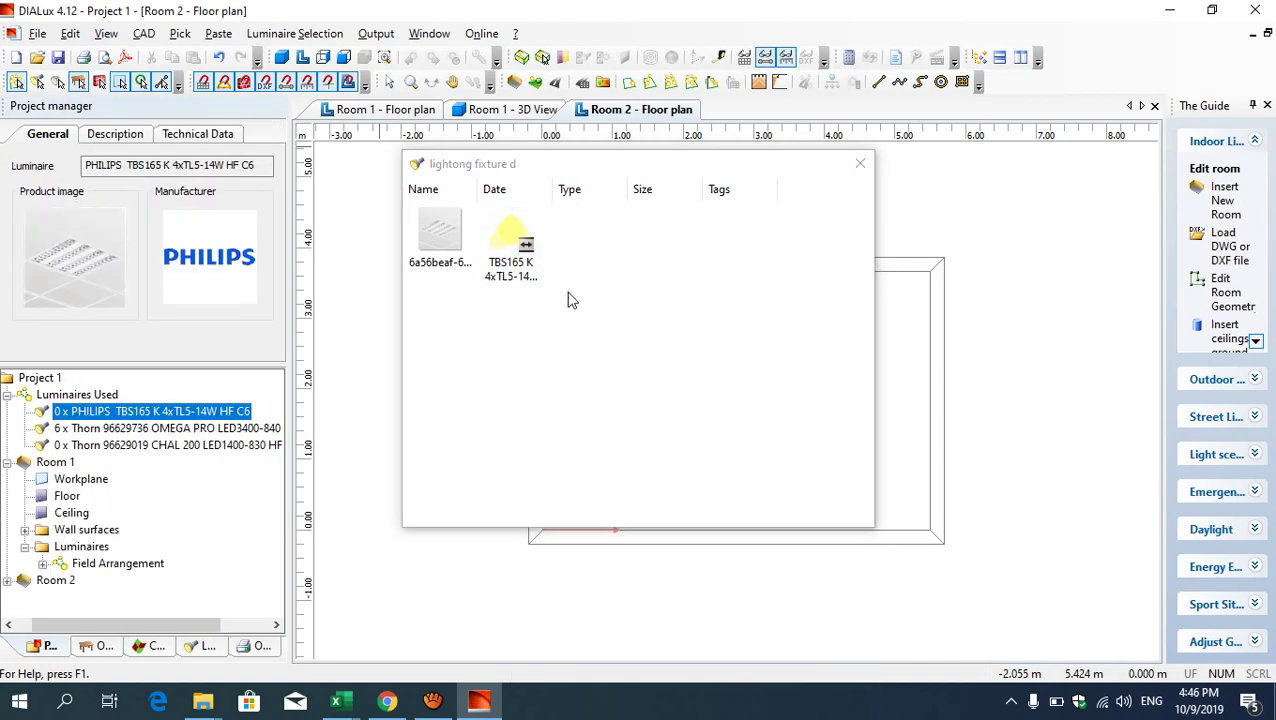
pyautogui.click(858, 164)
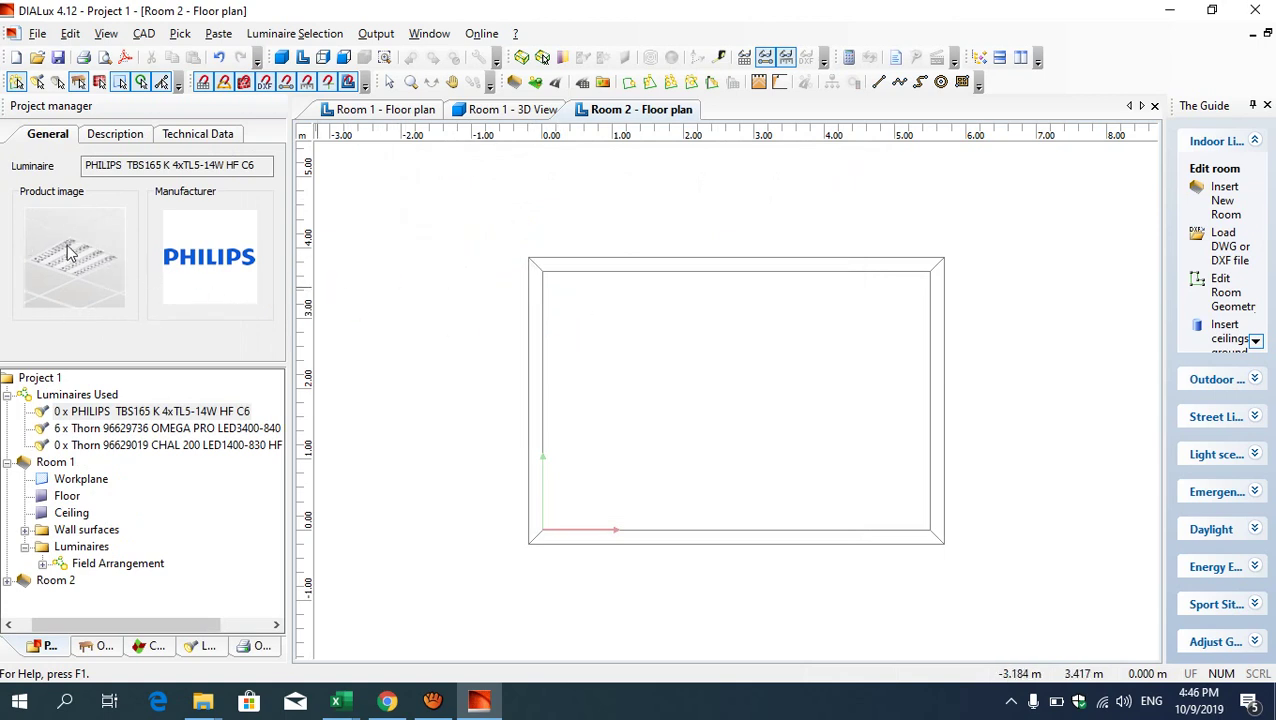
# Insert a field arrangement of recessed PHILIPS TBS165 luminaires in Room 2, using the suggested layout for 500 lx with 2 rows of 3.
pyautogui.click(670, 86)
pyautogui.click(641, 296)
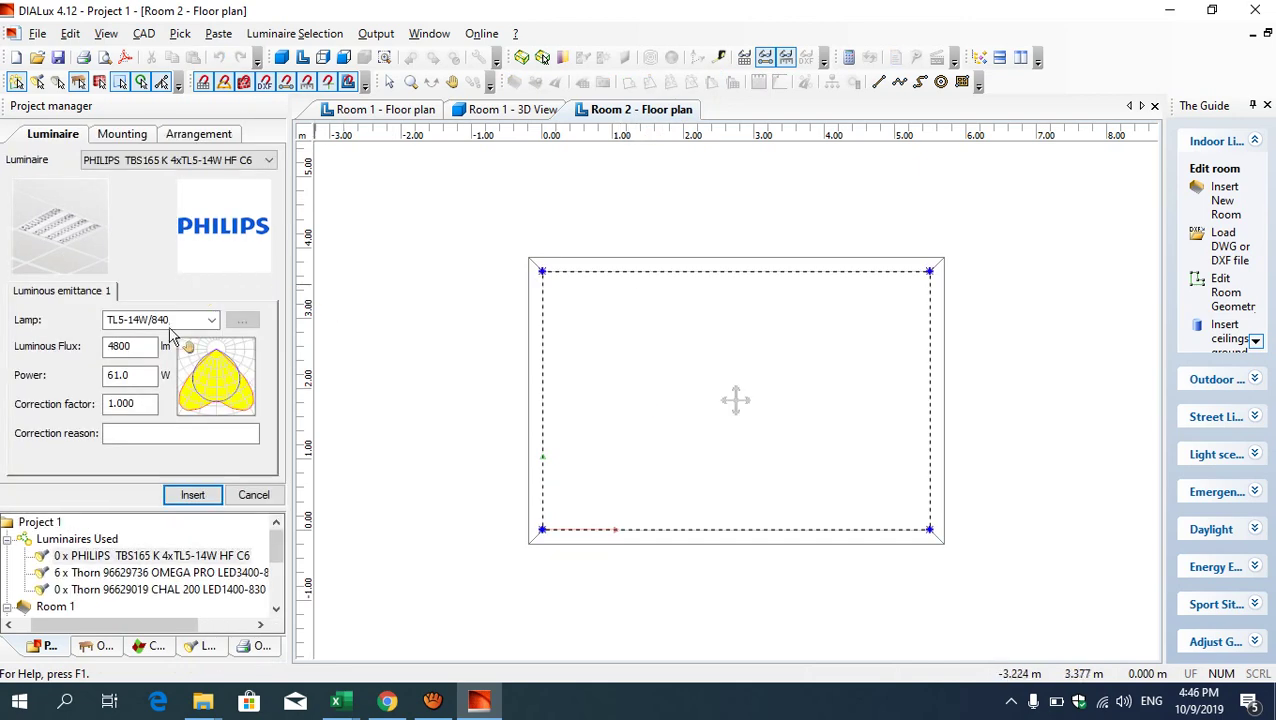
pyautogui.click(121, 133)
pyautogui.moveTo(98, 419); pyautogui.dragTo(55, 422)
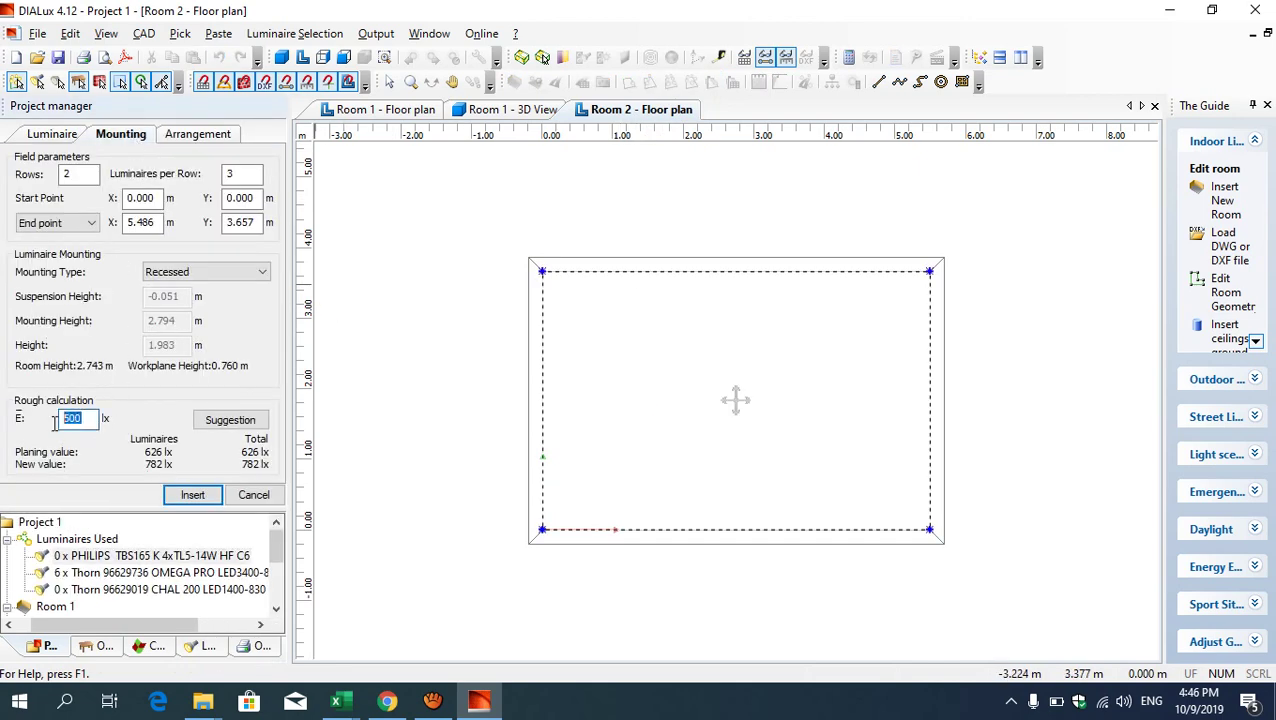
pyautogui.click(232, 420)
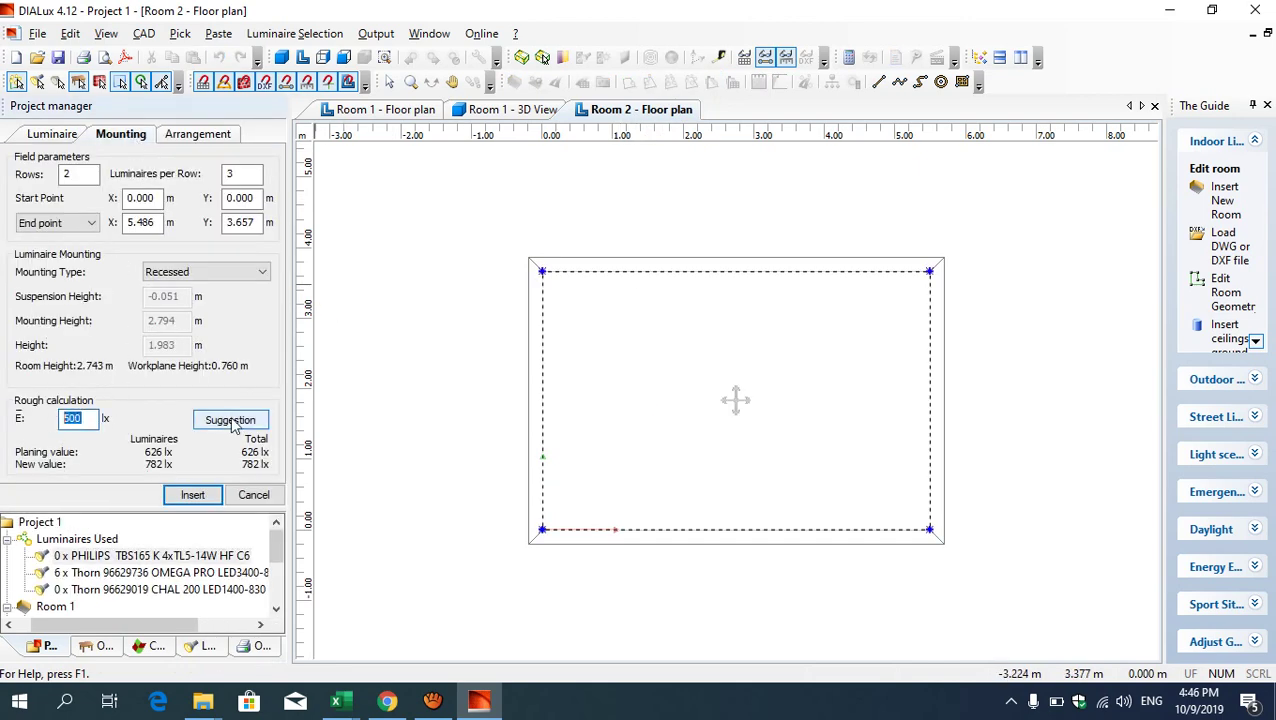
pyautogui.click(193, 496)
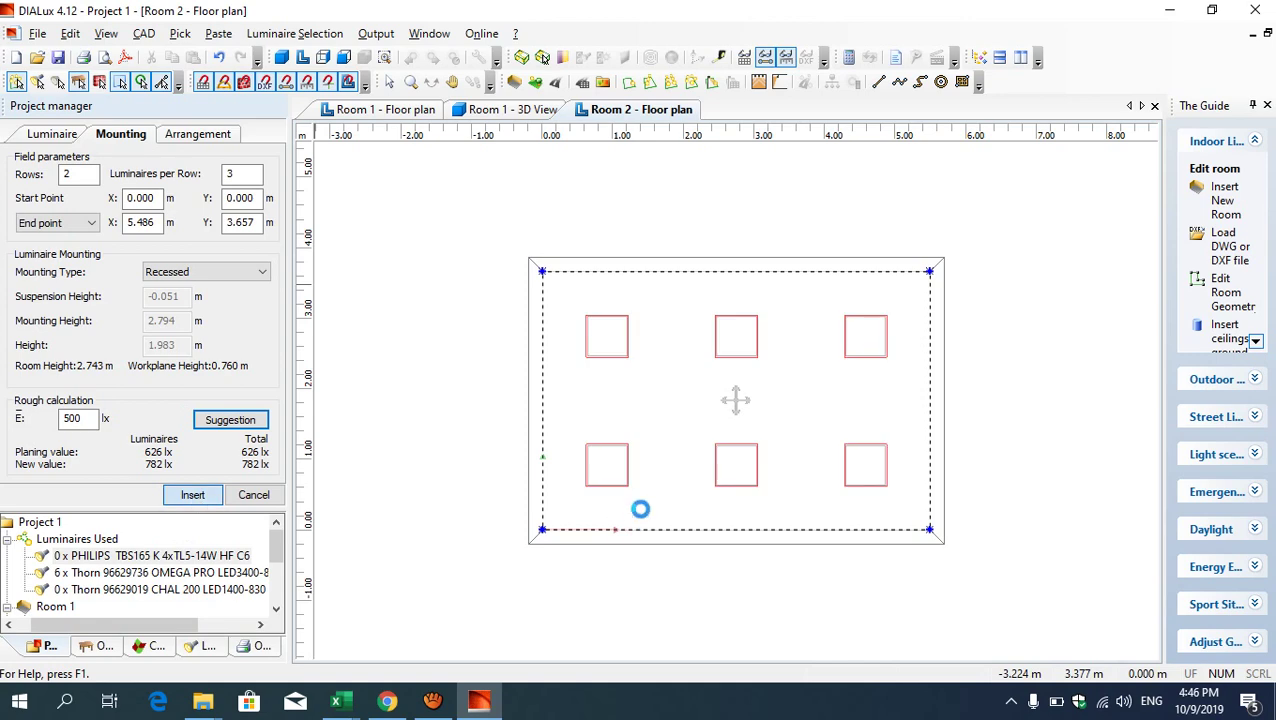
# Run the standard calculation for Room 2 only and inspect its ceiling luminaires and walls in the 3D view.
pyautogui.click(847, 61)
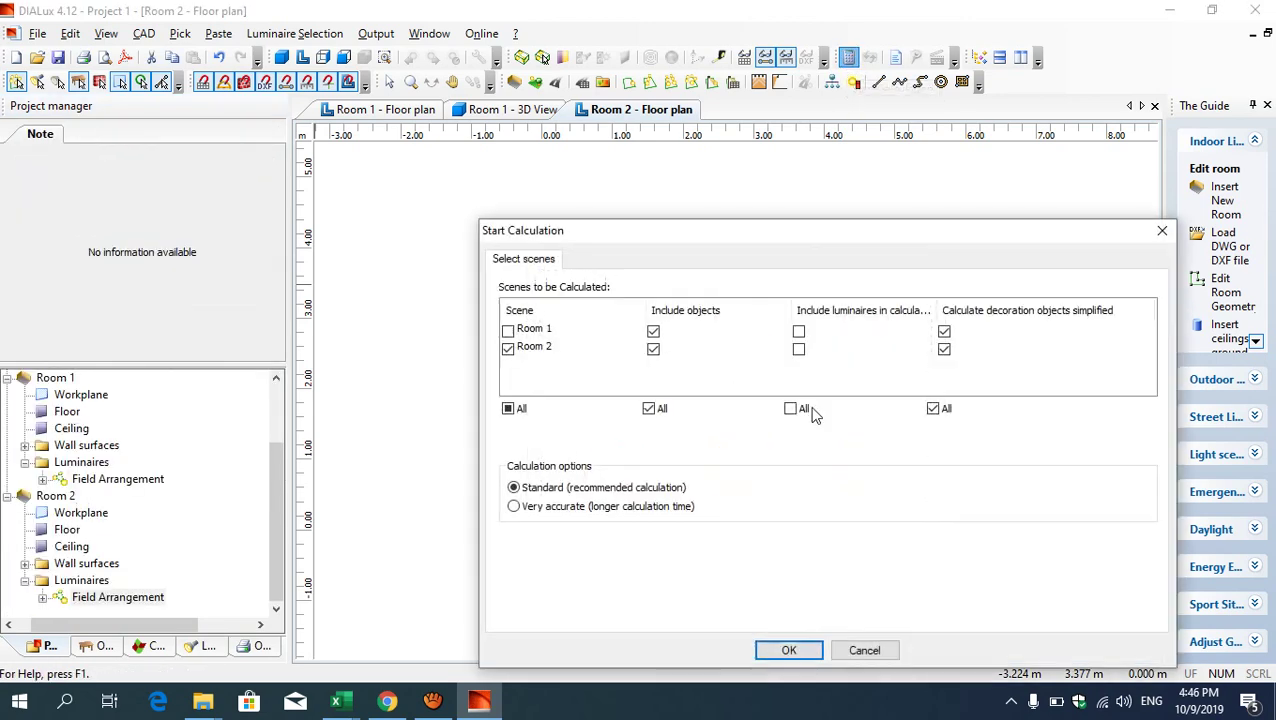
pyautogui.click(789, 651)
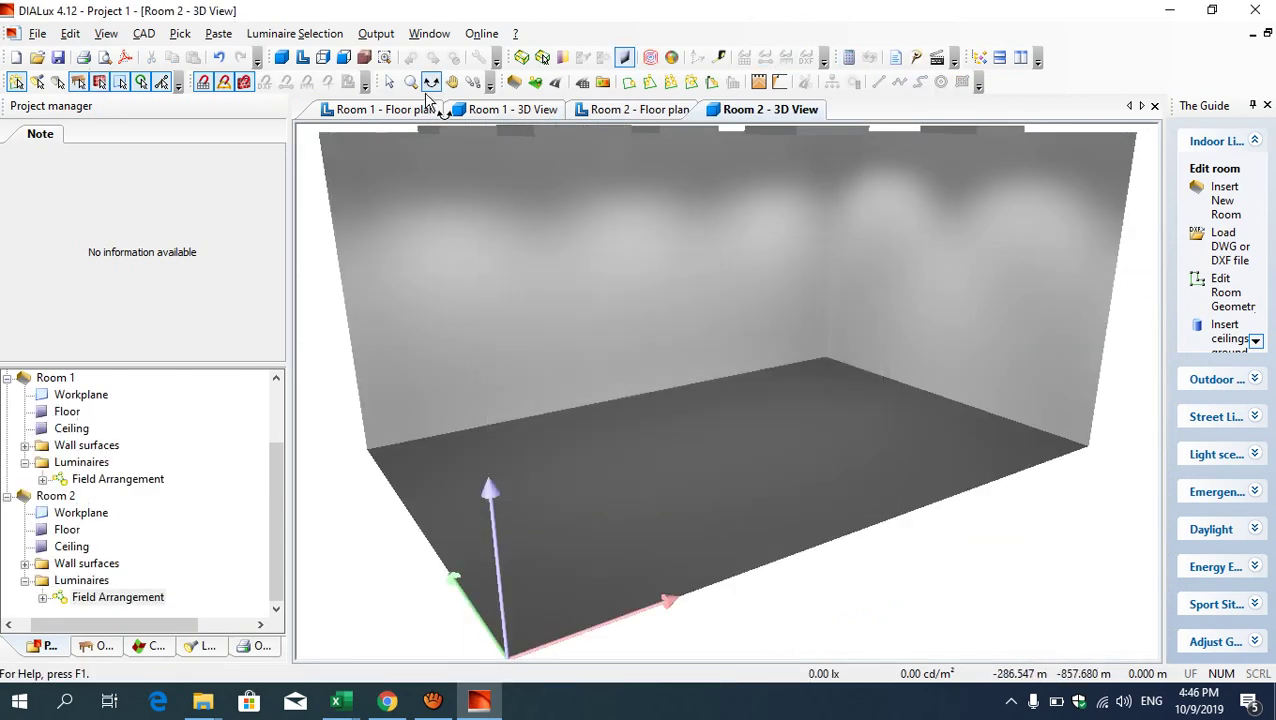
pyautogui.moveTo(432, 408); pyautogui.dragTo(354, 419)
pyautogui.moveTo(790, 386); pyautogui.dragTo(777, 415)
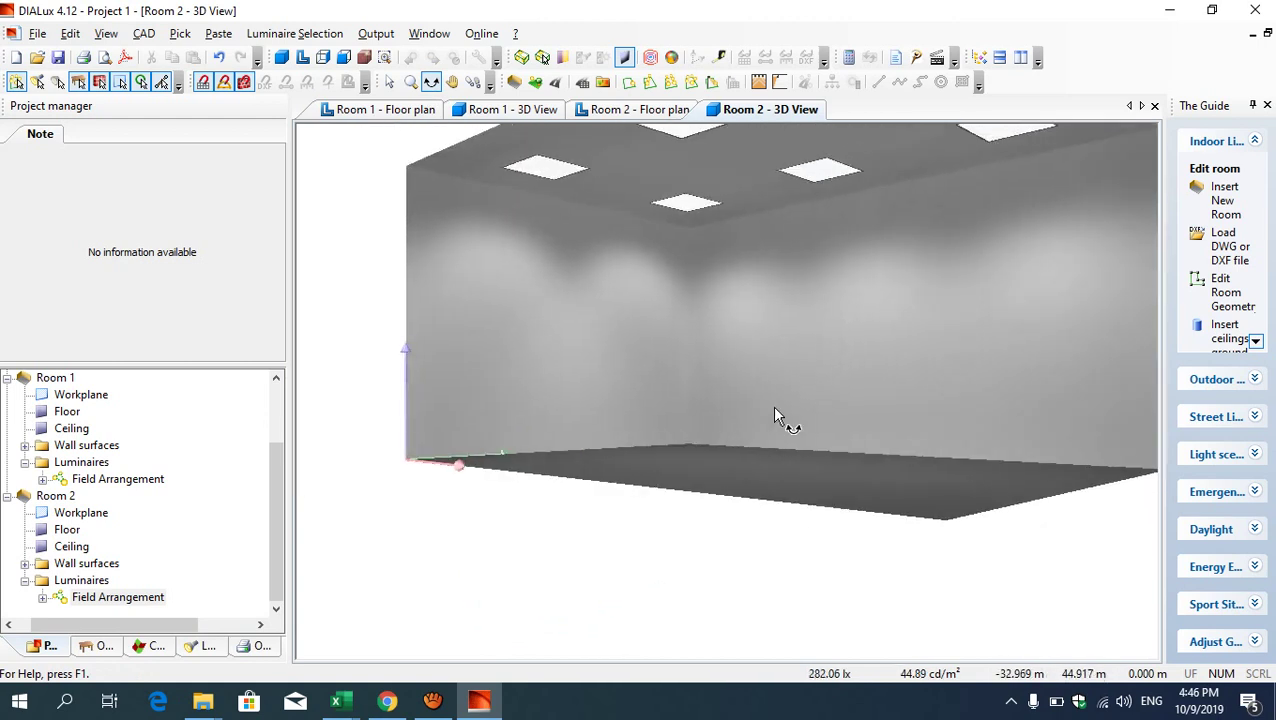